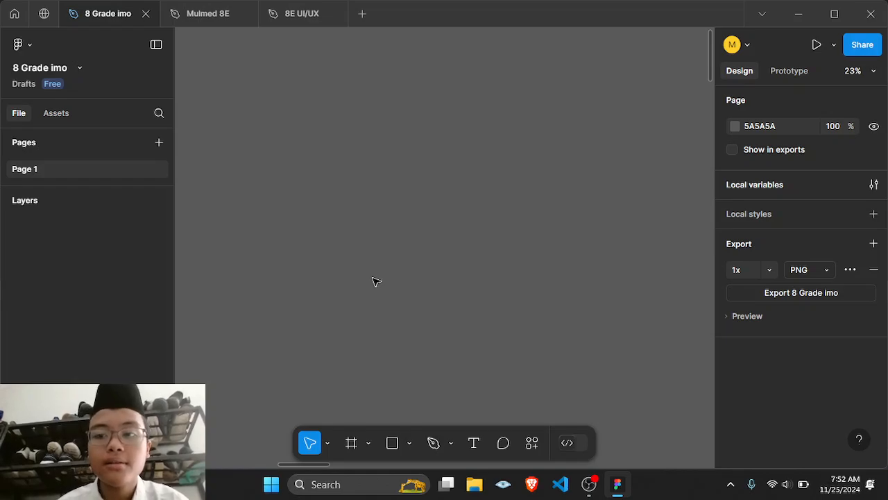
Step: Browse the canvas to view the existing frames and designs
scroll(375, 281, down, 10)
scroll(375, 281, right, 10)
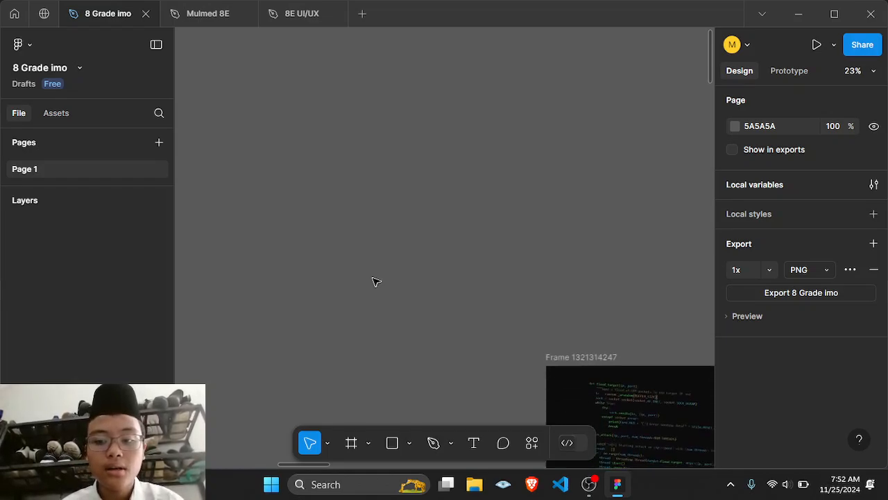
scroll(375, 281, right, 3)
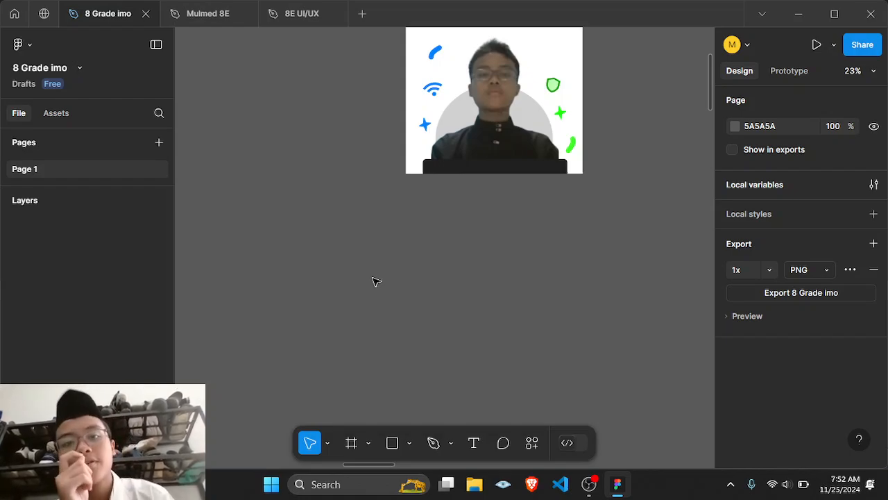
scroll(375, 281, up, 10)
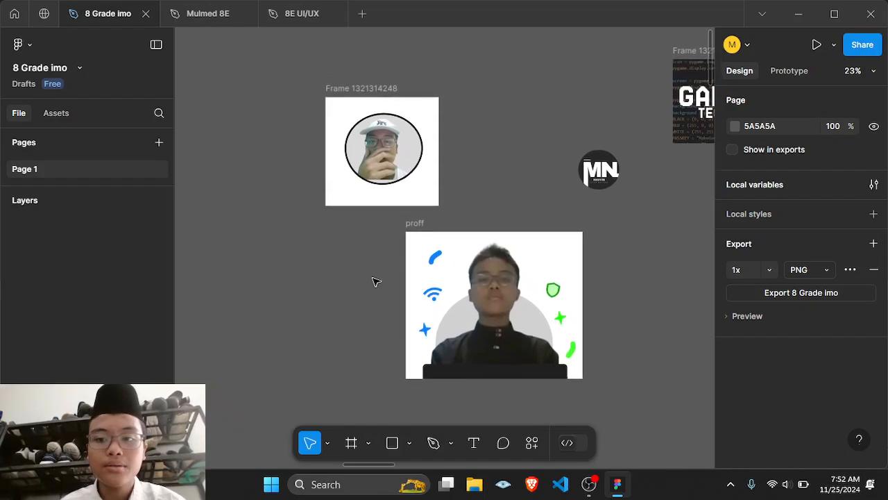
scroll(375, 281, right, 5)
scroll(374, 281, right, 3)
scroll(374, 281, down, 5)
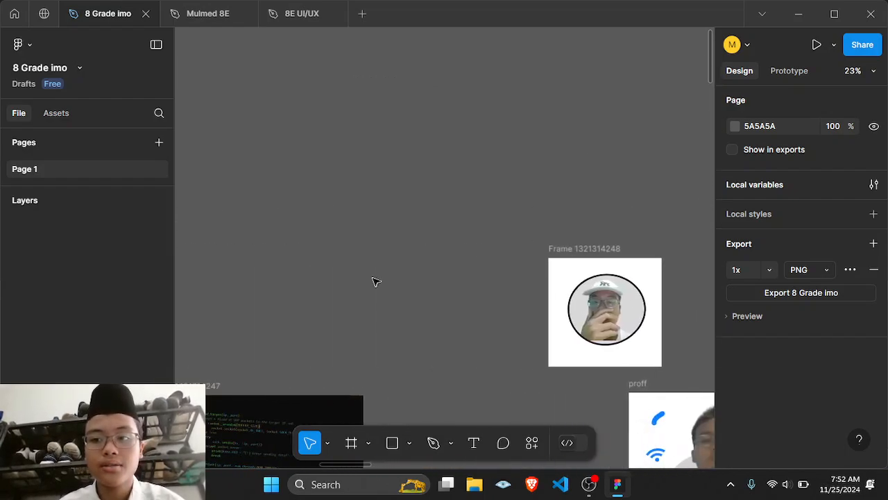
scroll(374, 281, left, 5)
scroll(376, 281, left, 4)
scroll(376, 281, up, 4)
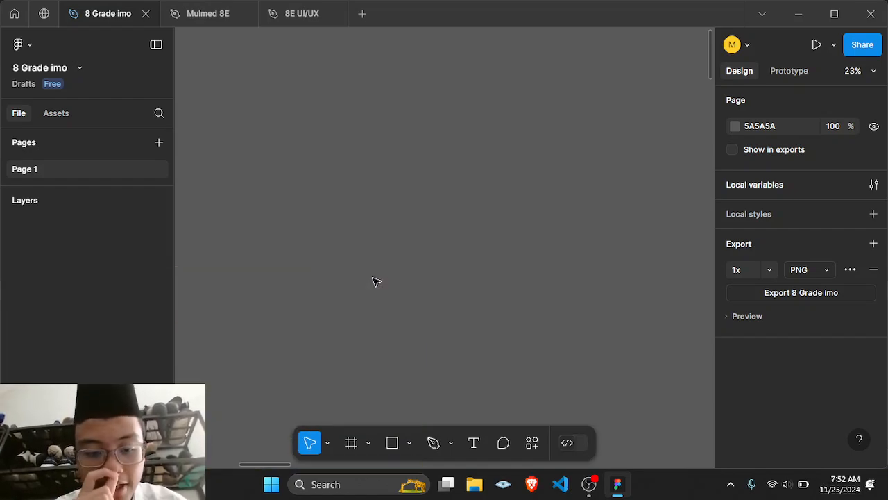
click(328, 445)
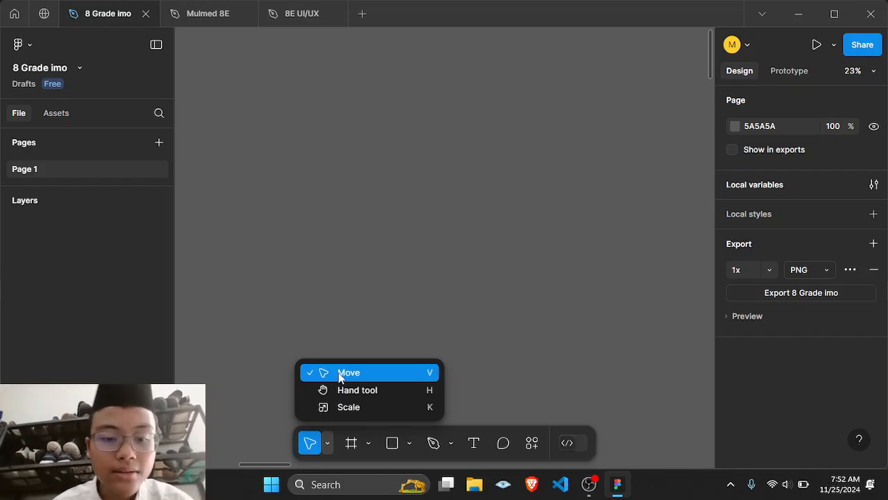
click(417, 277)
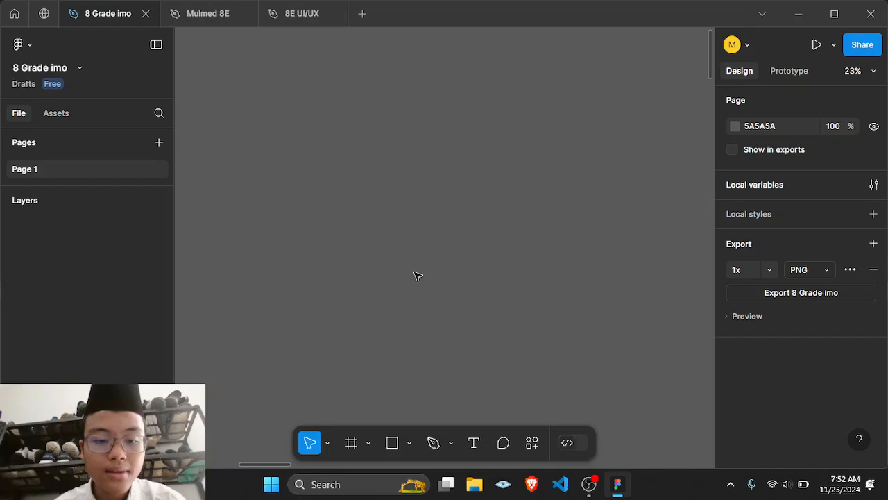
click(328, 444)
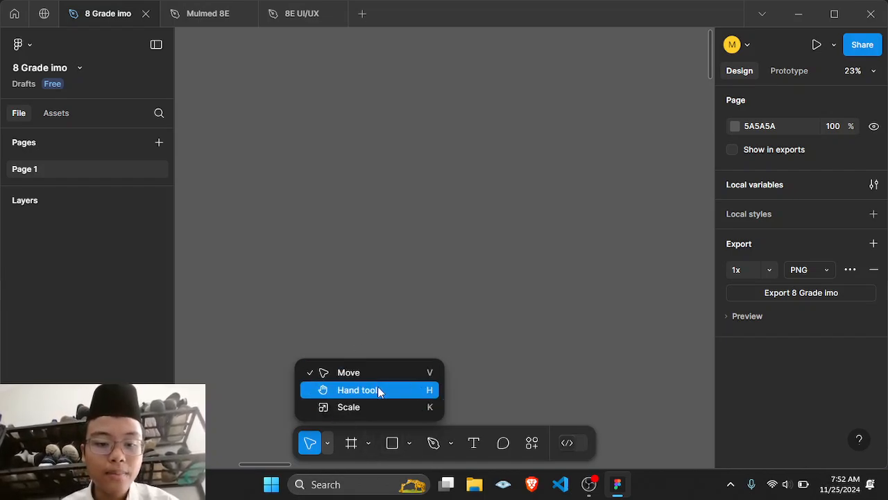
click(403, 209)
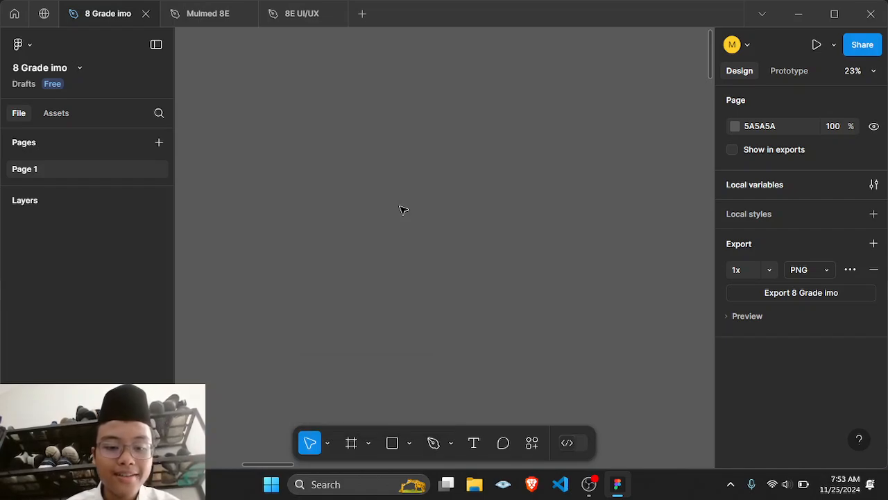
Step: Create a new A4 paper frame (595 × 842) with the Frame tool
click(353, 448)
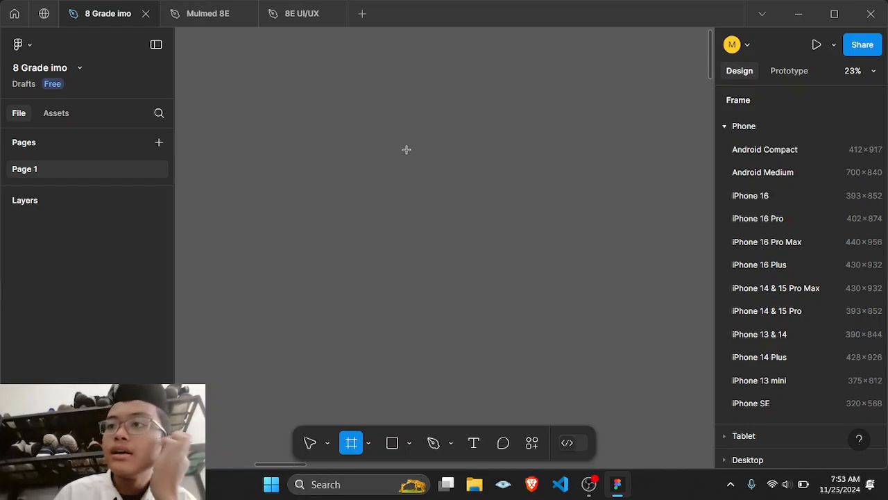
scroll(406, 150, left, 9)
scroll(407, 150, down, 2)
scroll(407, 150, up, 1)
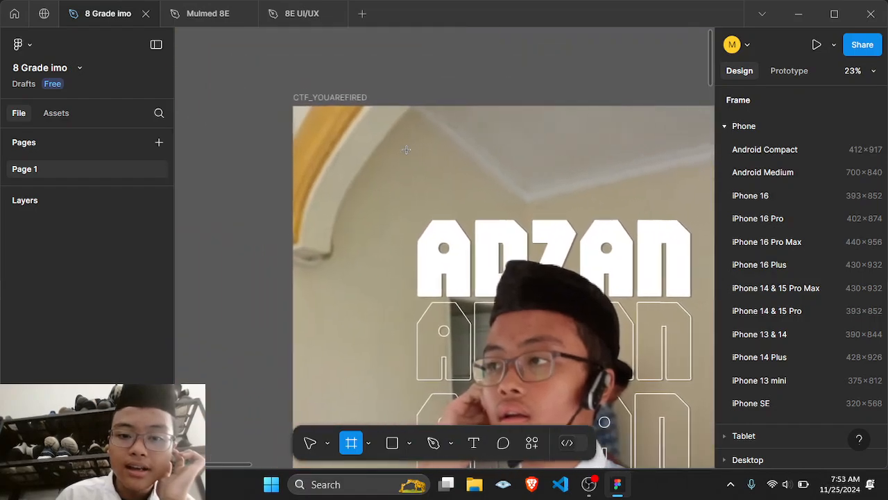
scroll(407, 150, up, 5)
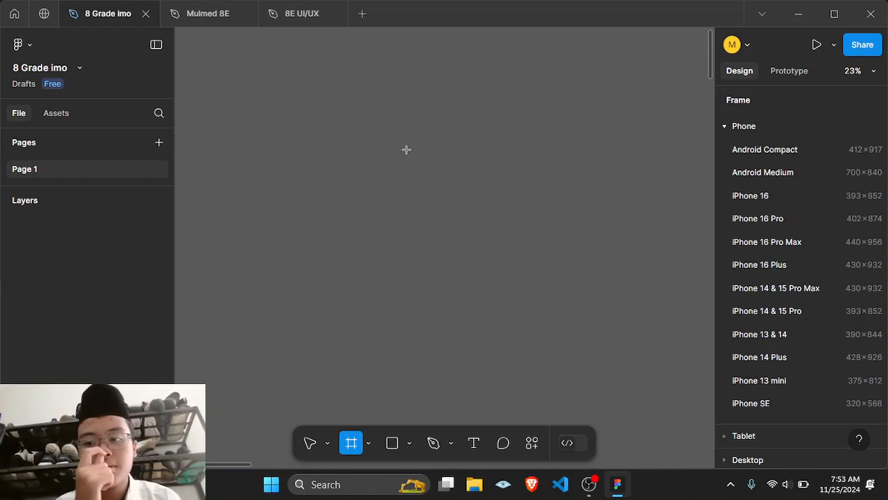
scroll(769, 170, down, 1)
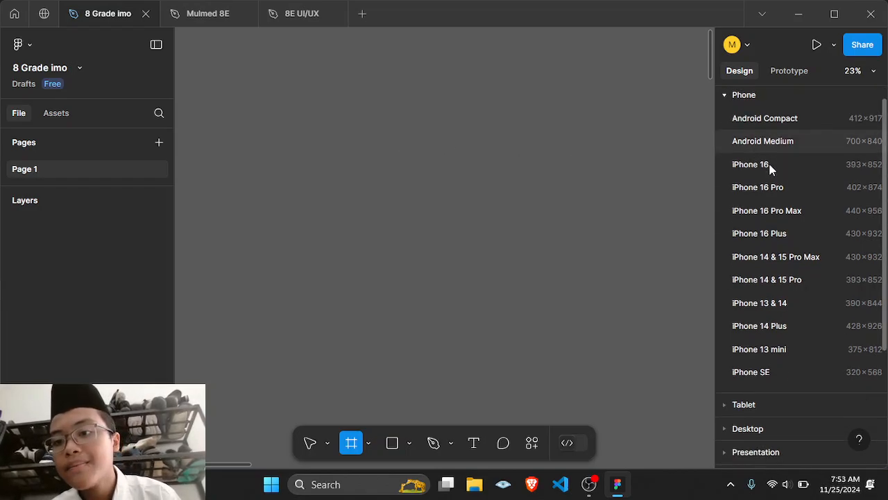
scroll(768, 172, up, 1)
click(744, 126)
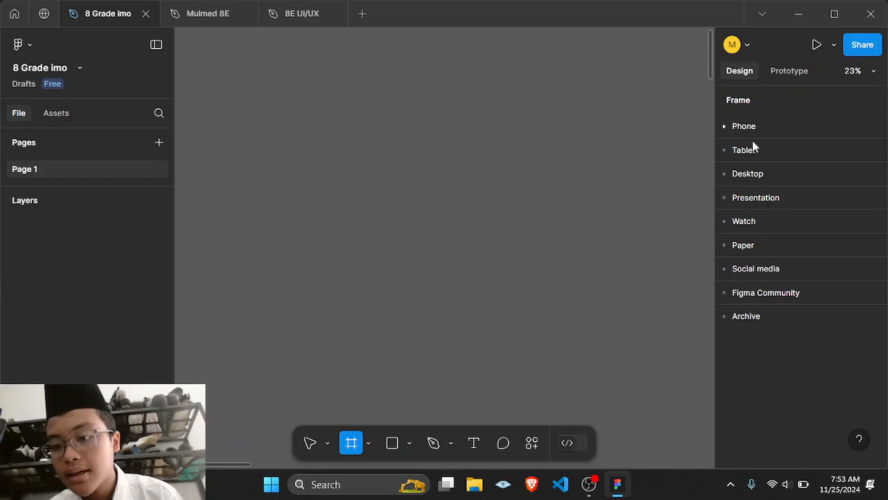
click(747, 244)
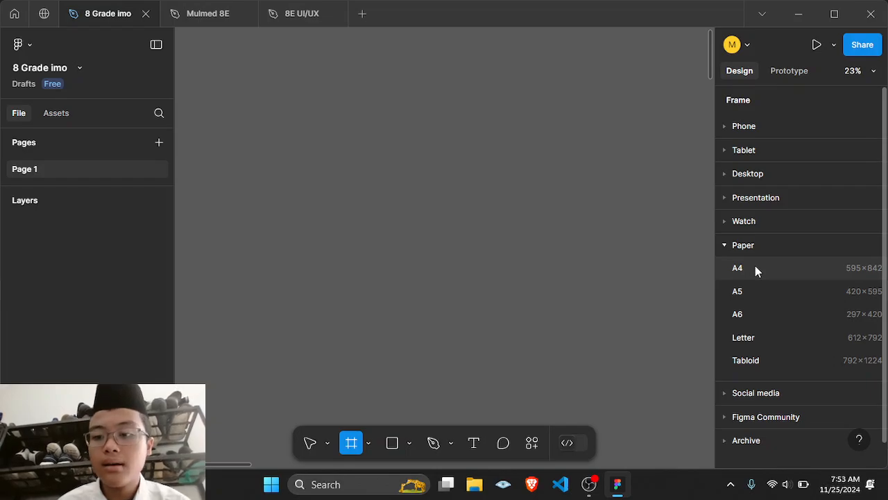
click(755, 267)
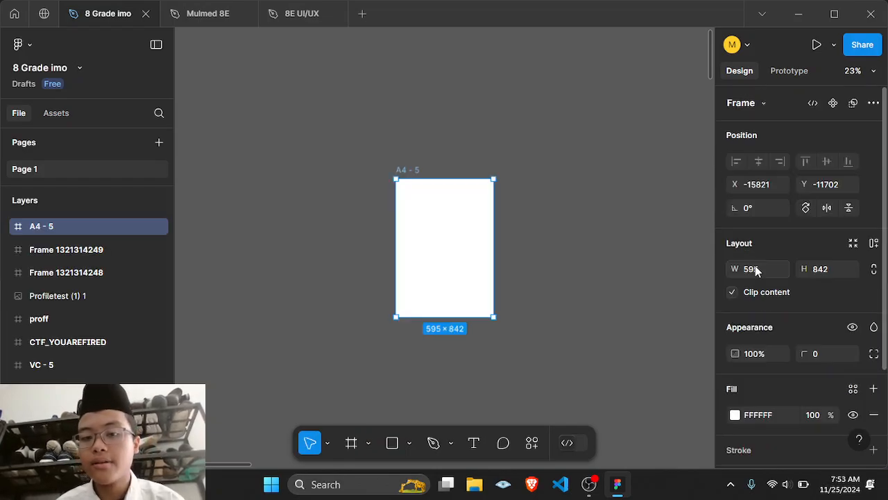
Step: Draw a rectangle about 271 × 175 in the middle of the A4 frame
click(621, 213)
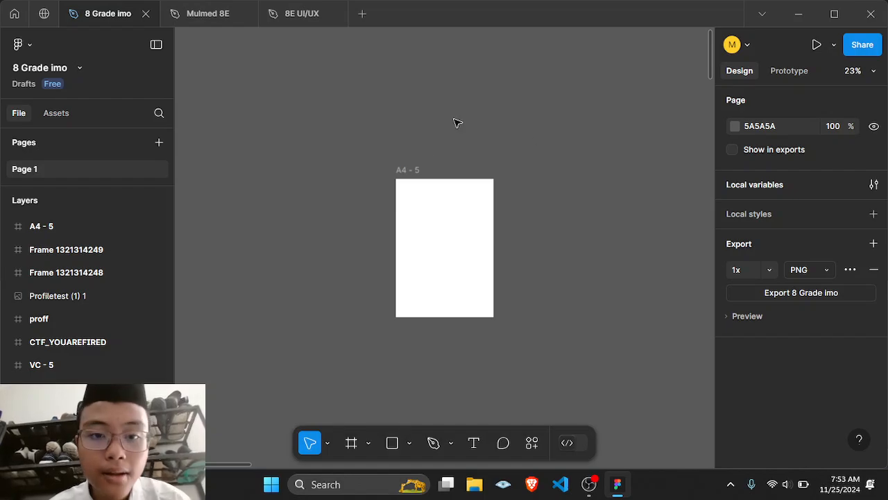
click(402, 169)
click(448, 135)
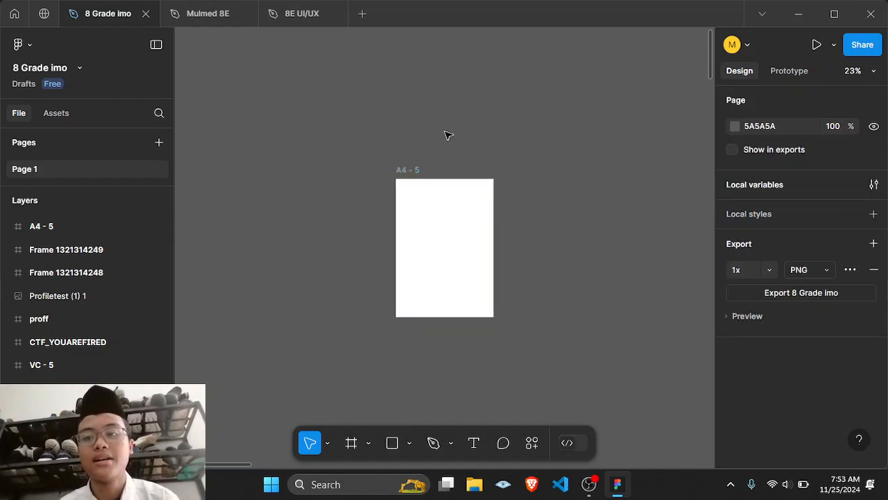
scroll(483, 251, up, 3)
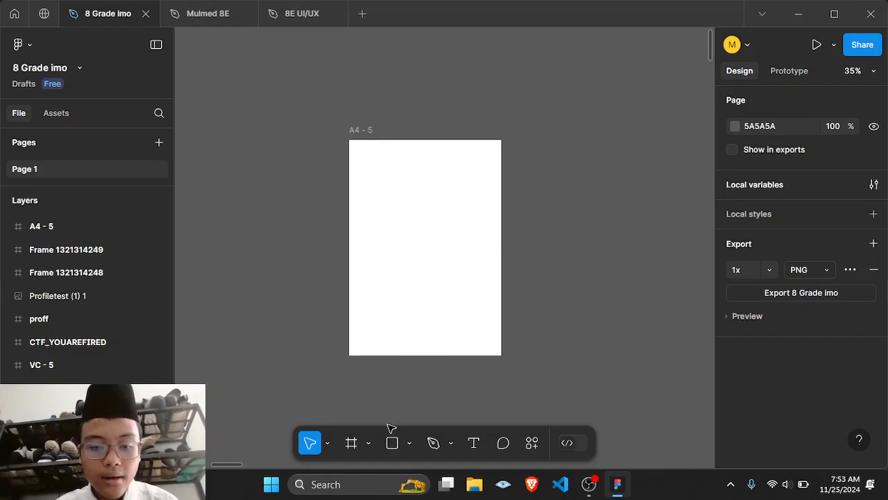
click(369, 444)
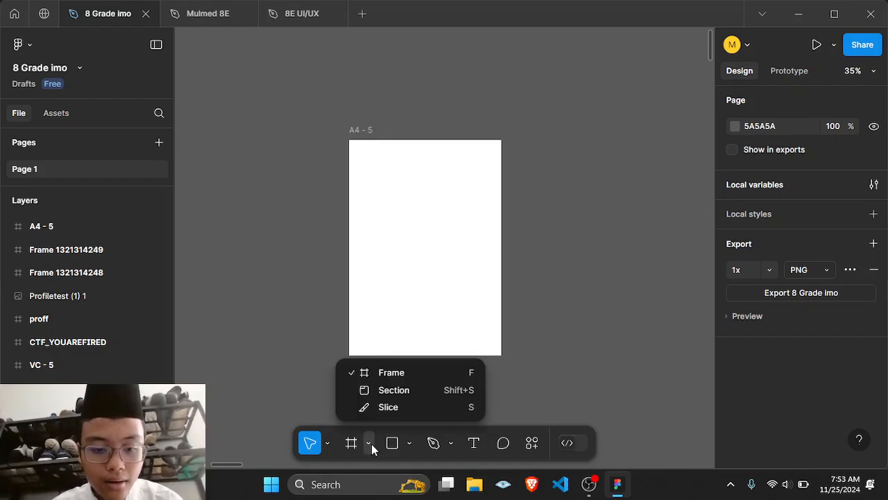
click(409, 445)
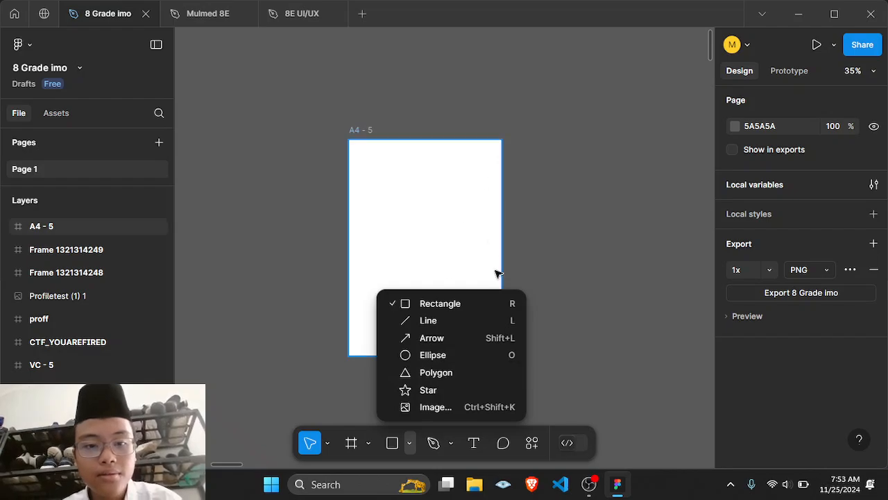
click(424, 304)
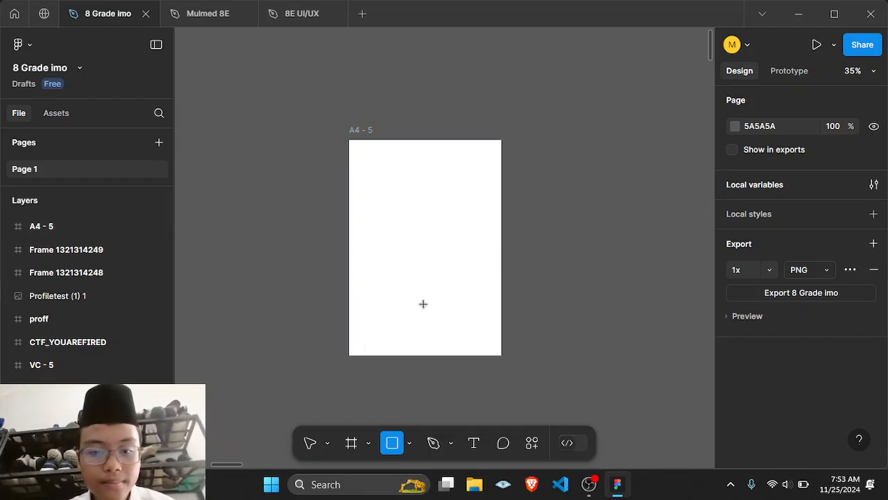
drag(394, 228, 464, 273)
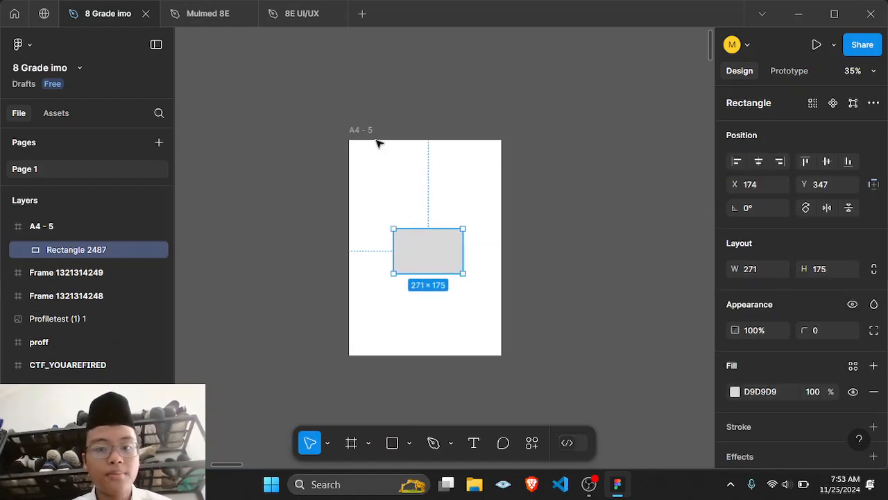
click(562, 193)
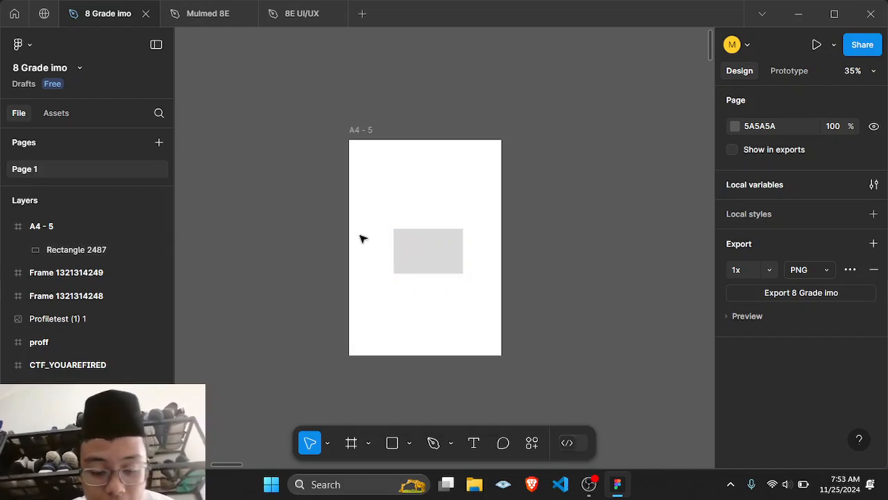
Step: Round the rectangle's corners to a radius of 42
scroll(361, 239, up, 5)
scroll(363, 234, right, 3)
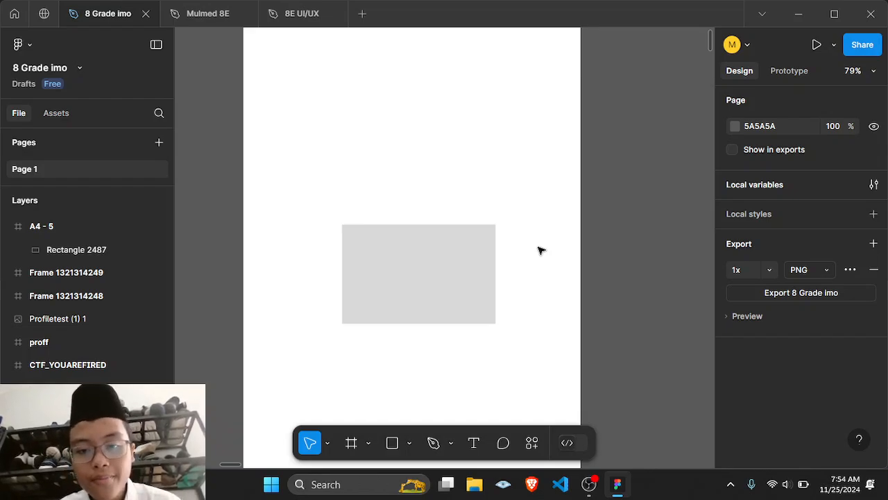
click(489, 235)
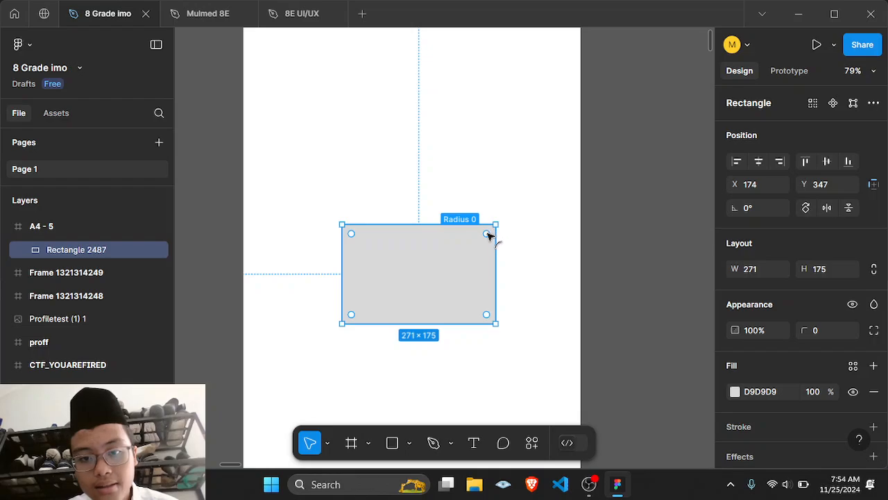
drag(489, 234, 471, 250)
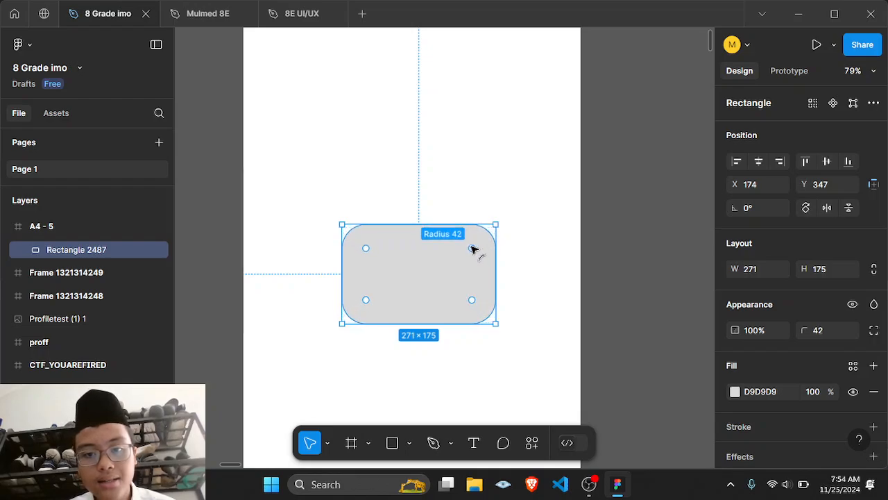
click(590, 222)
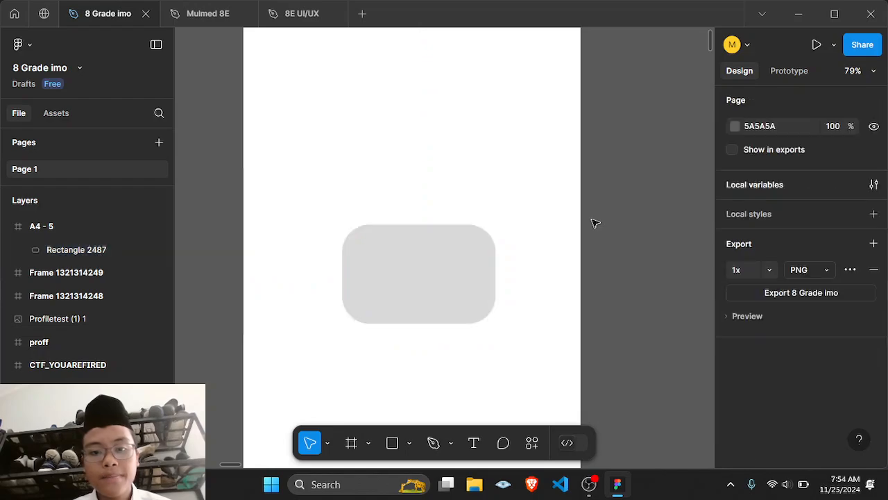
Step: Move the rounded rectangle up toward the upper part of the A4 frame
scroll(433, 273, down, 5)
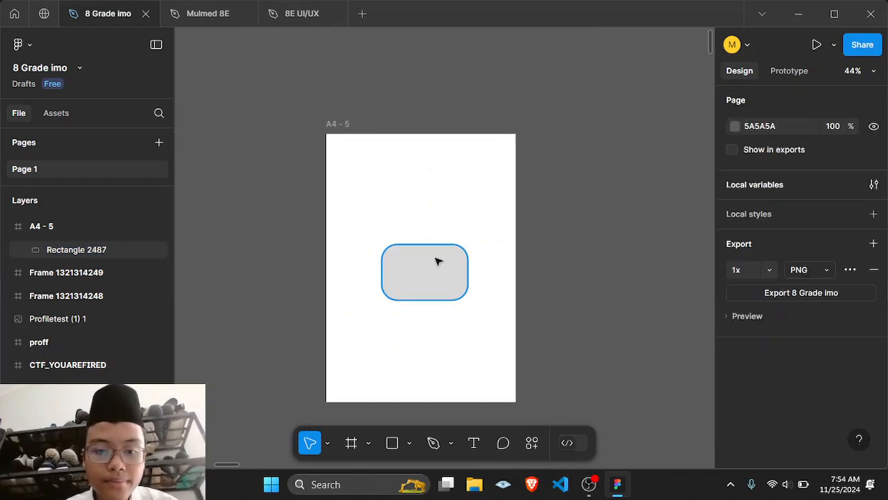
click(437, 262)
drag(437, 261, 445, 219)
click(428, 339)
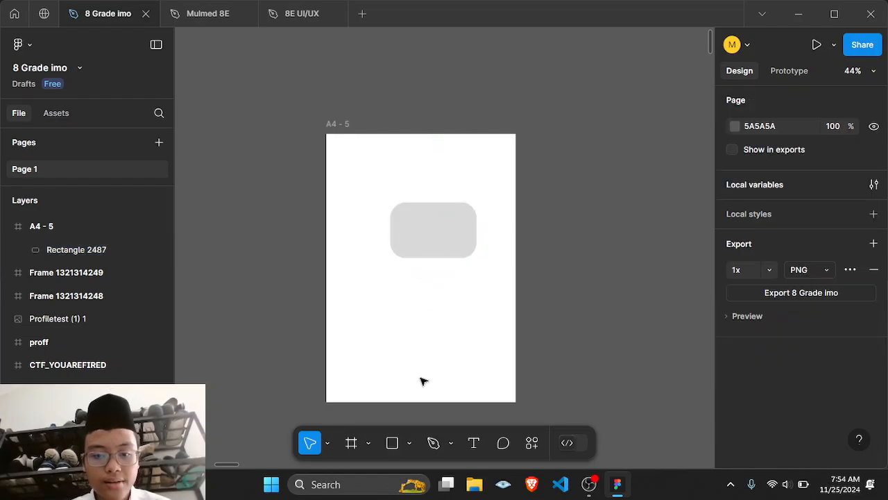
Step: Draw a triangle polygon about 257 × 234 below the rounded rectangle
click(409, 442)
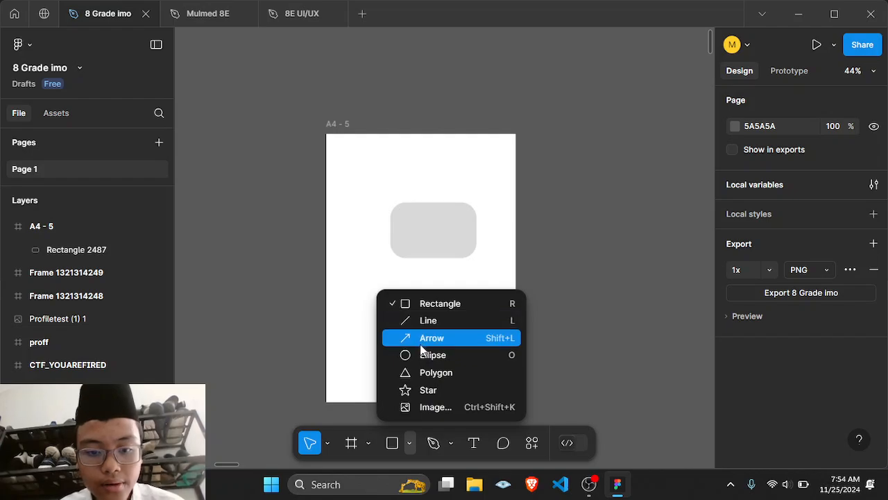
click(436, 372)
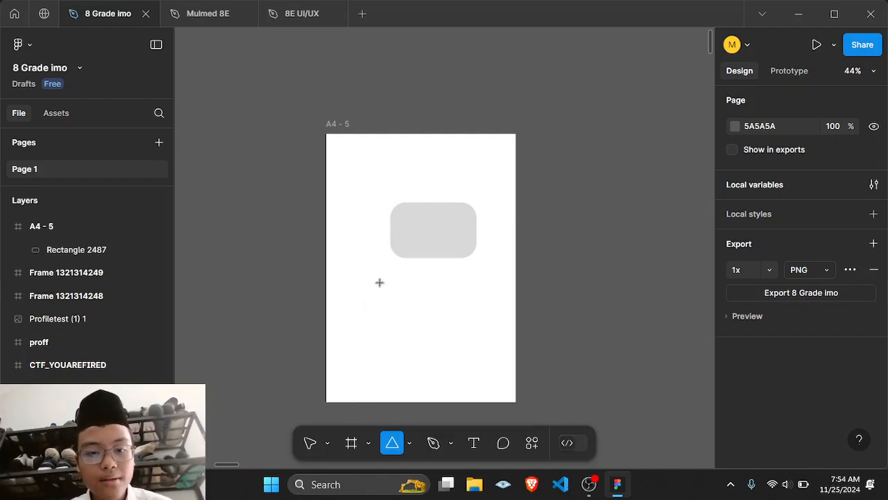
drag(379, 282, 462, 357)
click(640, 322)
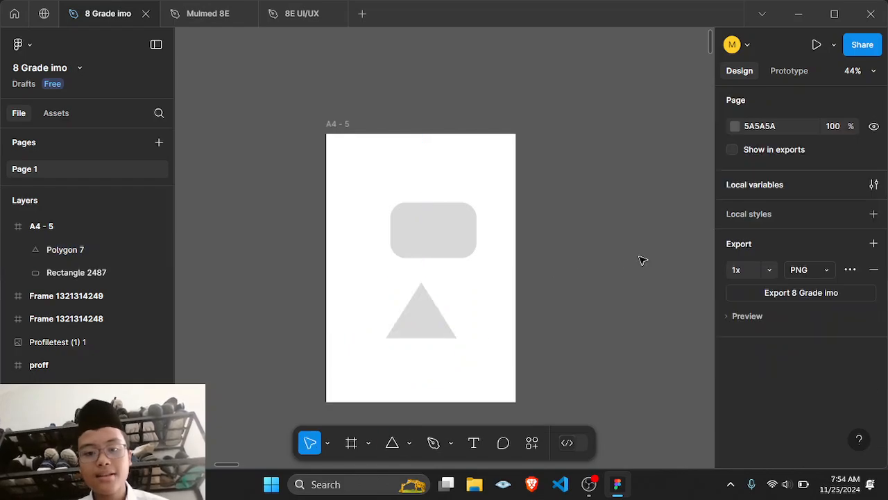
Step: Round the triangle's corners to a radius of 44
click(433, 315)
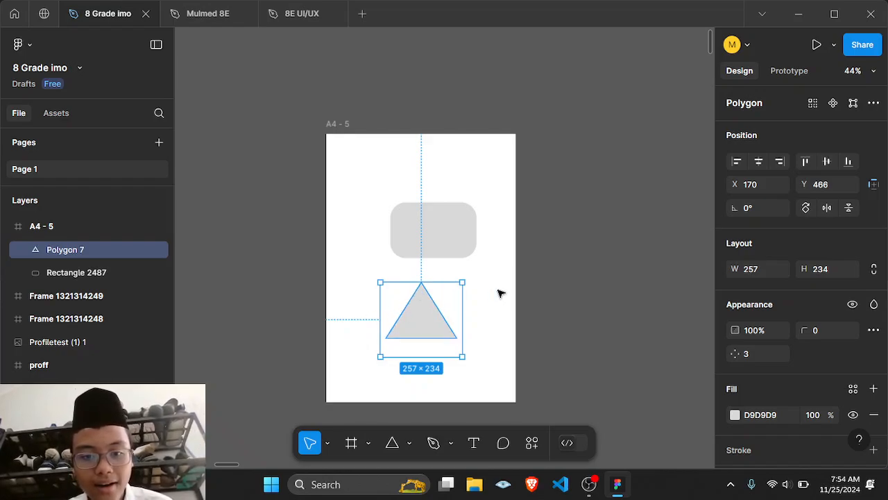
scroll(497, 292, up, 5)
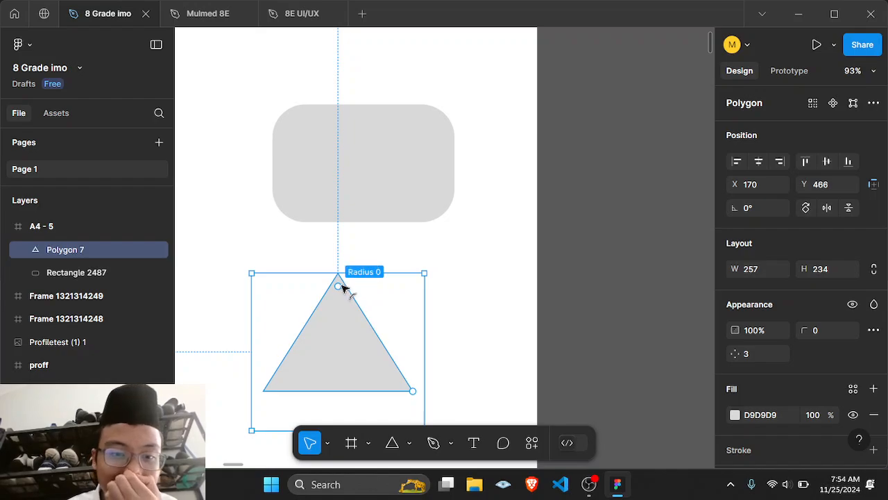
drag(340, 289, 333, 331)
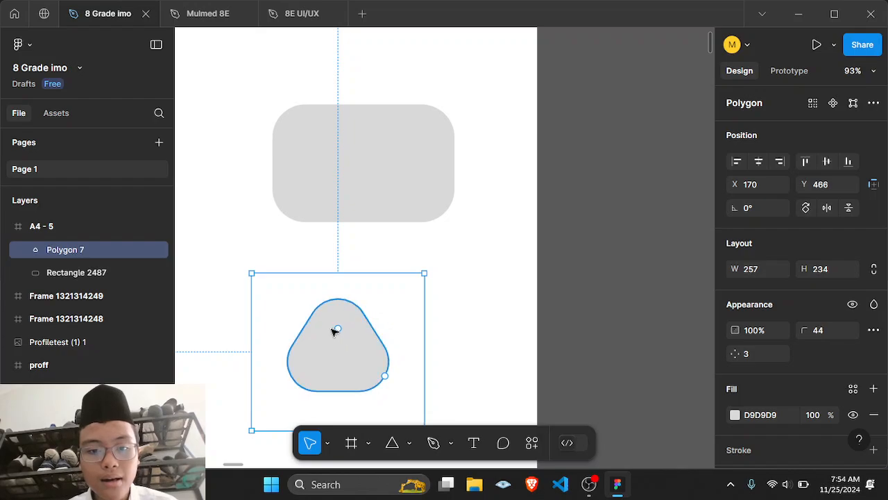
click(571, 260)
scroll(571, 259, down, 5)
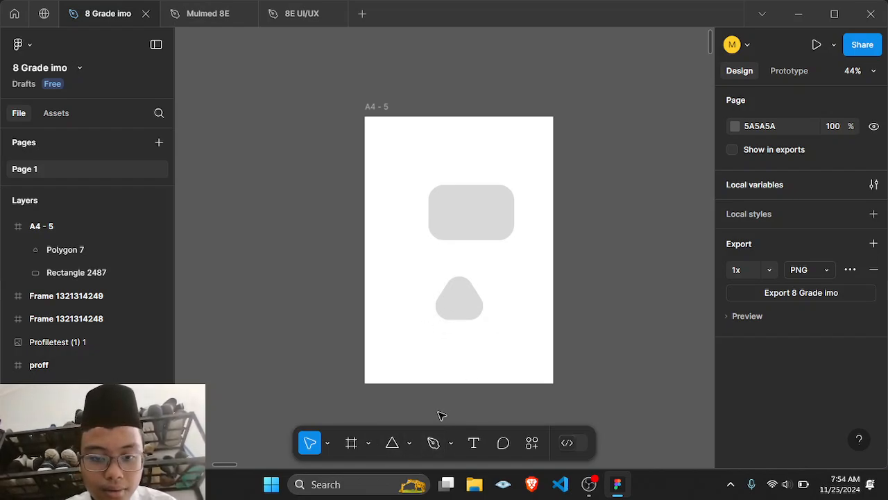
Step: Draw an ellipse about 176 × 189 to the left of the rounded triangle
click(408, 448)
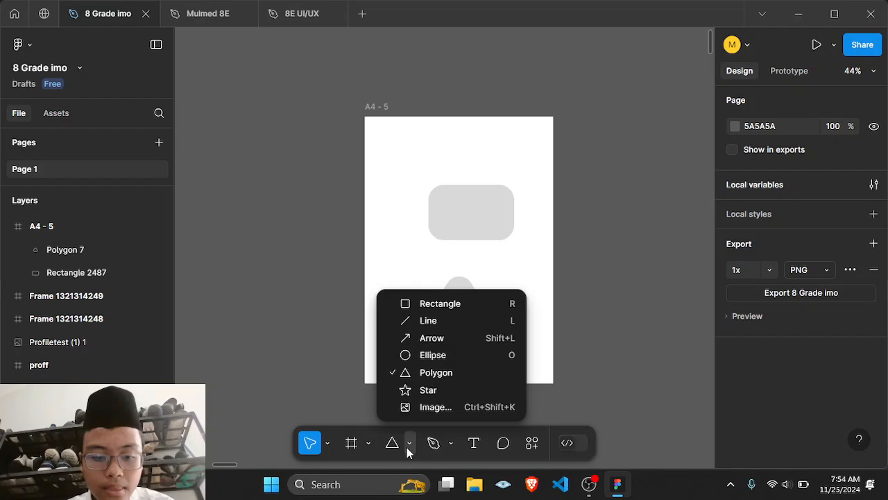
click(439, 360)
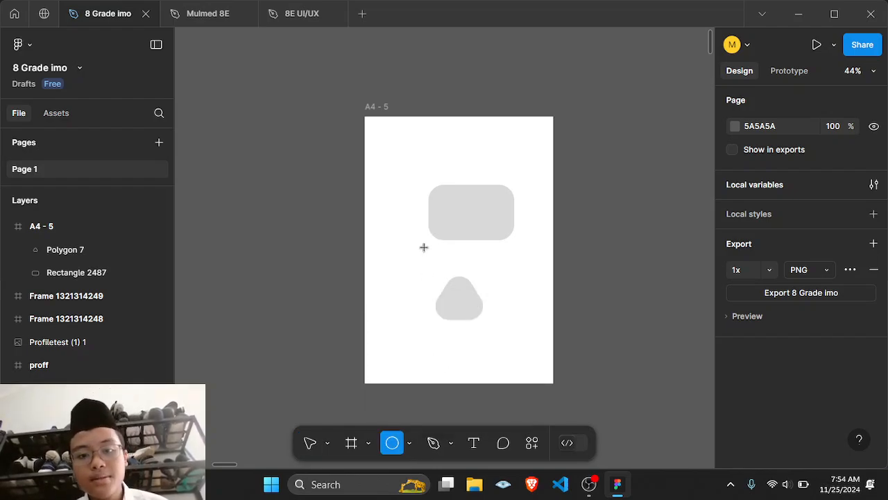
mouse_move(381, 236)
mouse_down()
mouse_move(421, 262)
mouse_move(437, 296)
mouse_up()
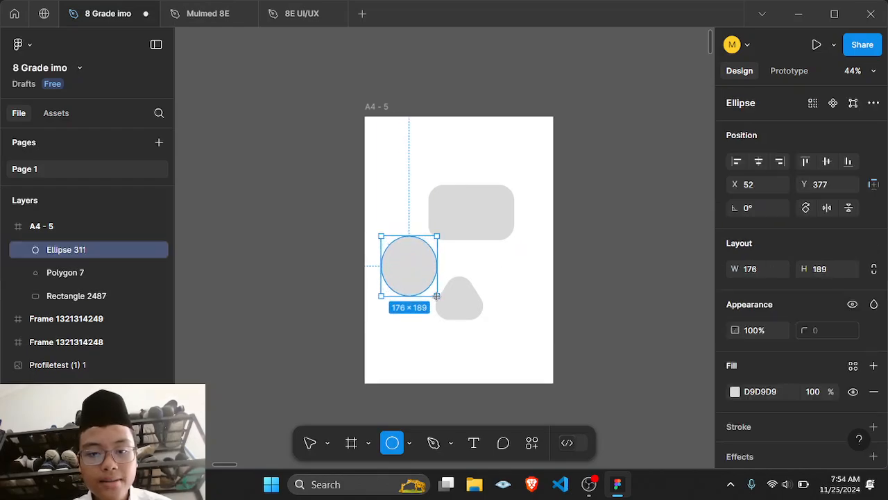
click(468, 256)
Step: Widen the ellipse to about 208 × 189
scroll(468, 256, up, 2)
click(406, 265)
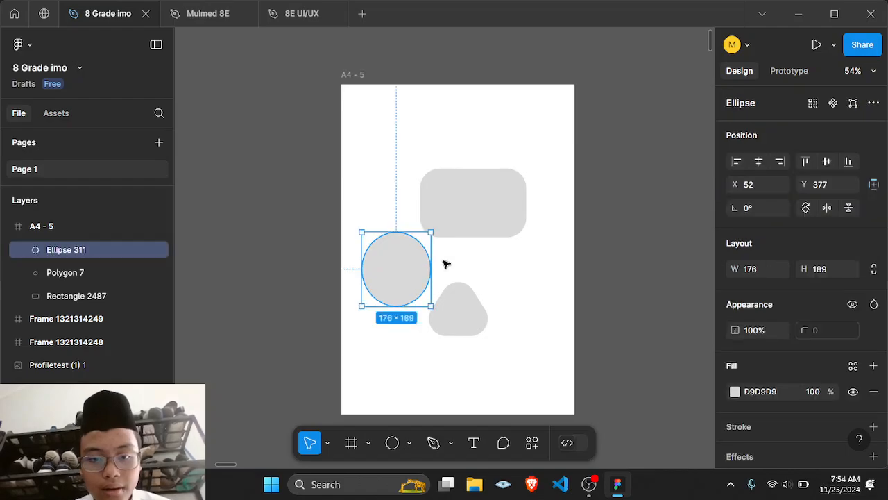
drag(432, 256, 445, 257)
click(486, 257)
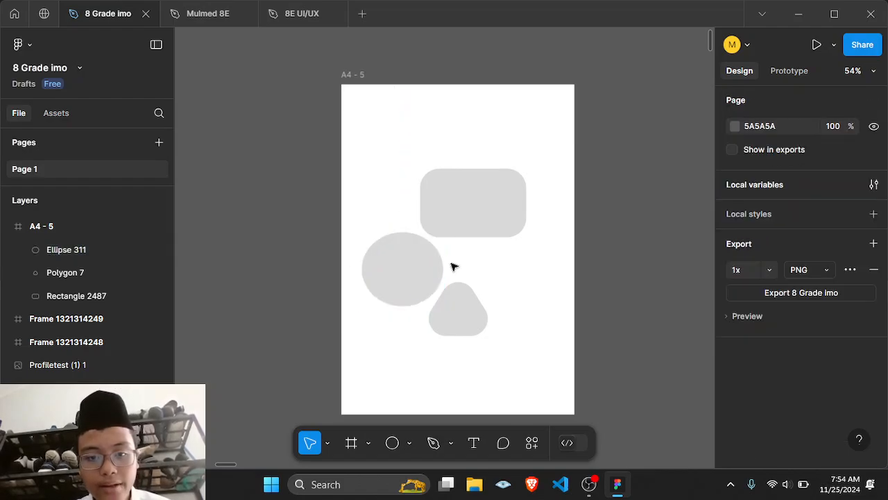
Step: Cut the ellipse into a partial arc with a sweep of about 56.1%
click(407, 271)
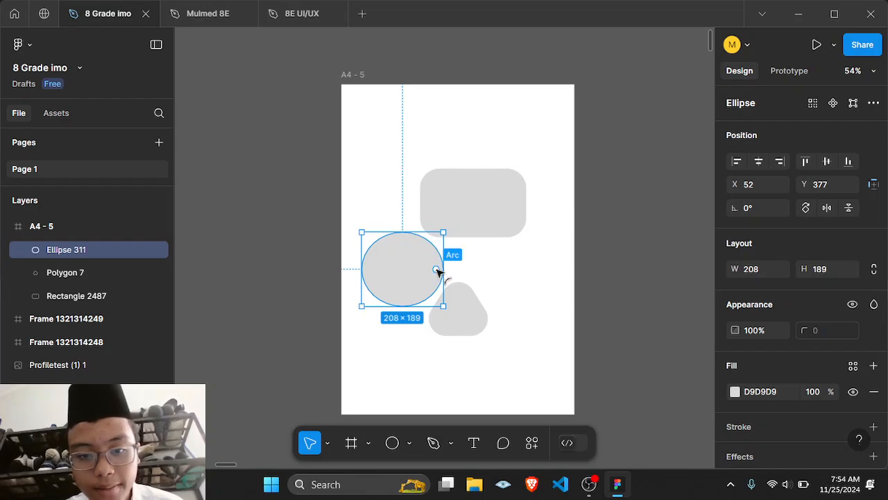
drag(439, 269, 388, 266)
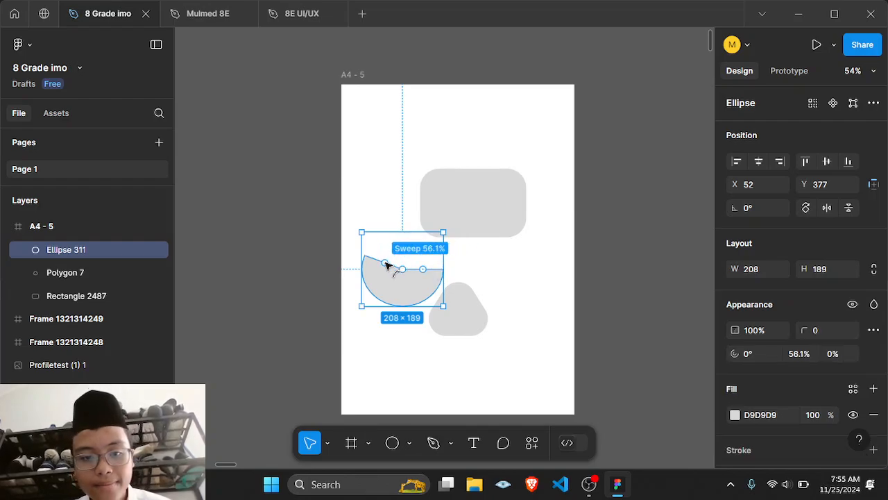
click(498, 279)
scroll(422, 349, right, 2)
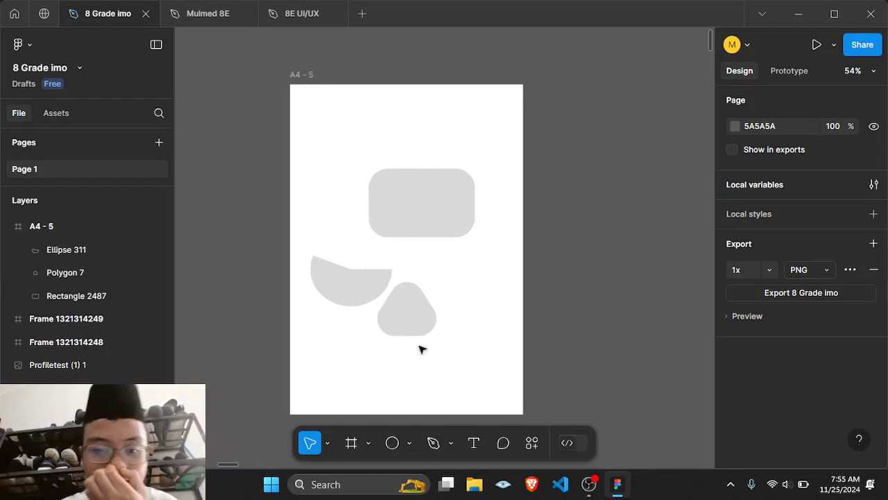
Step: Hollow out the arc by raising its inner ratio to about 59.79%, making an arch
click(333, 270)
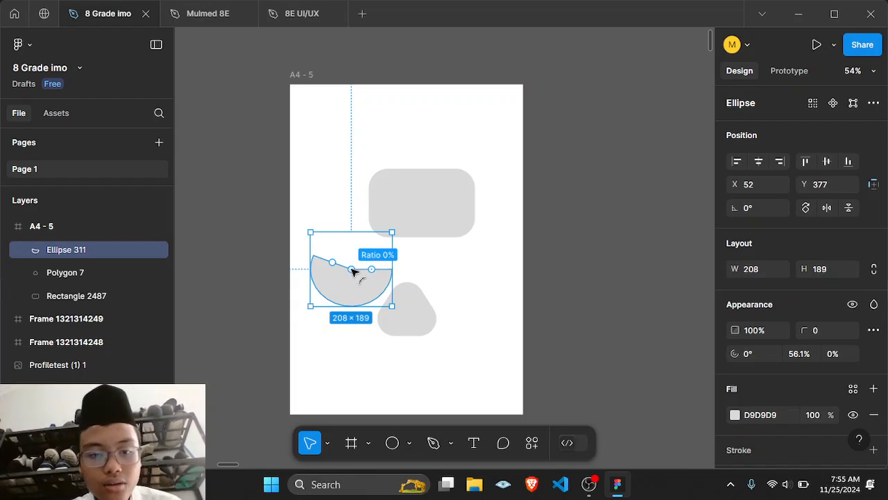
drag(352, 268, 379, 258)
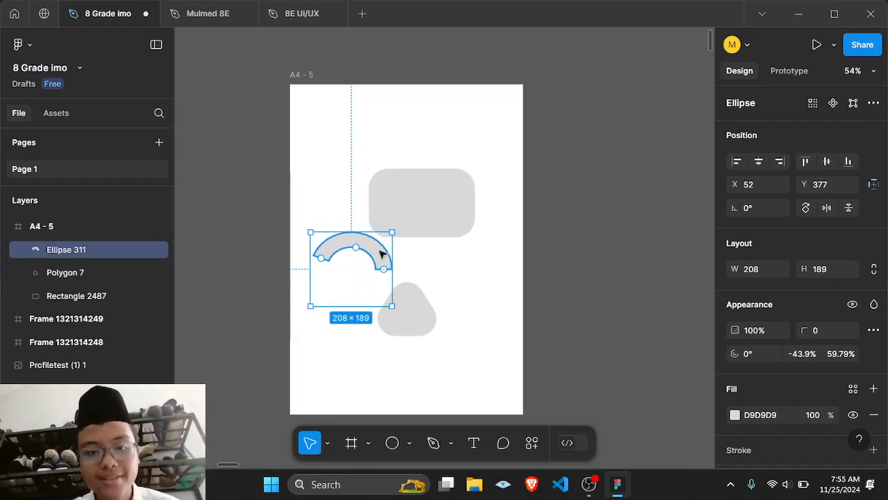
click(409, 264)
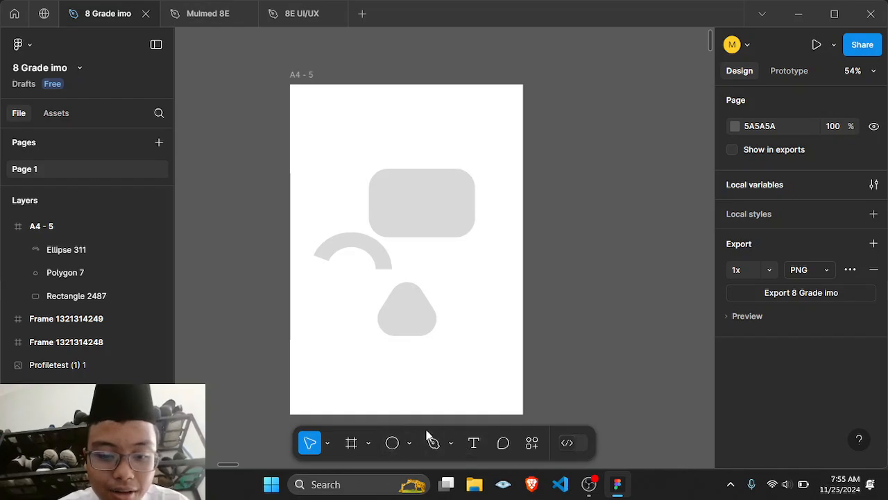
click(410, 442)
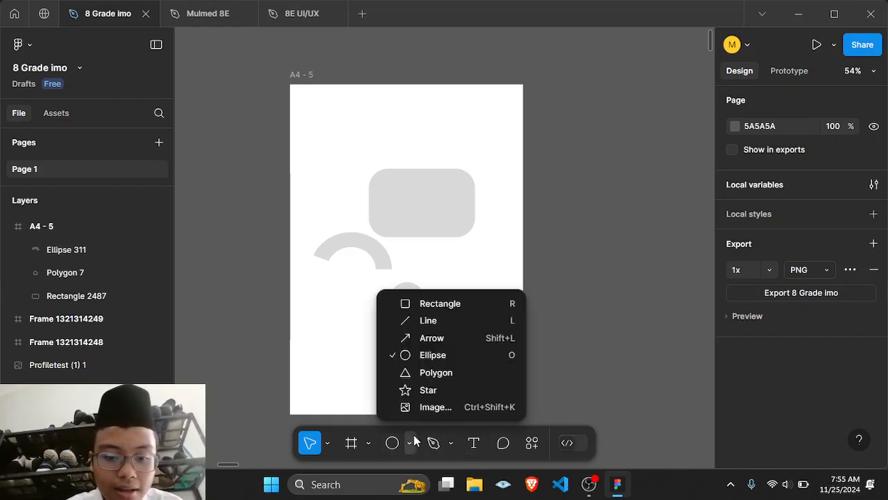
click(553, 151)
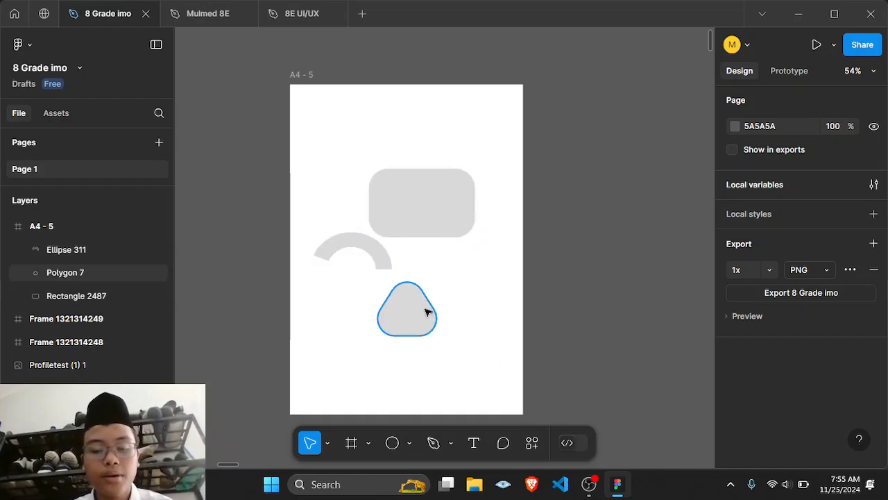
click(405, 442)
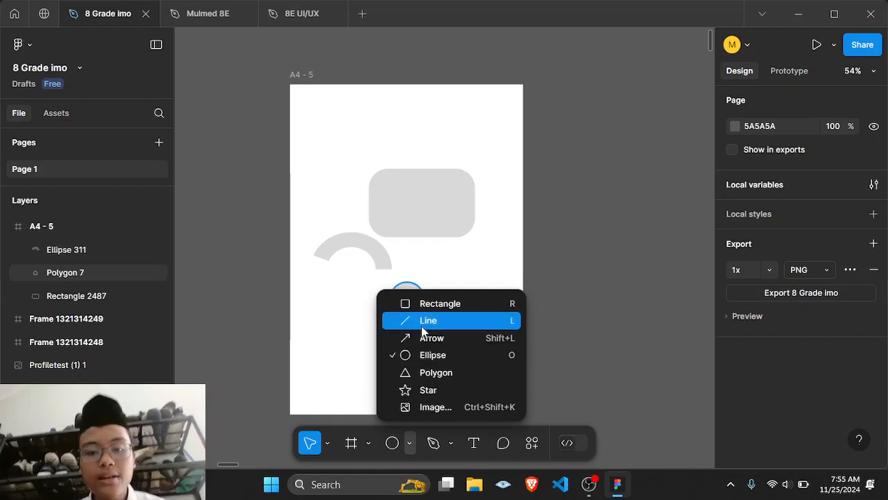
click(489, 277)
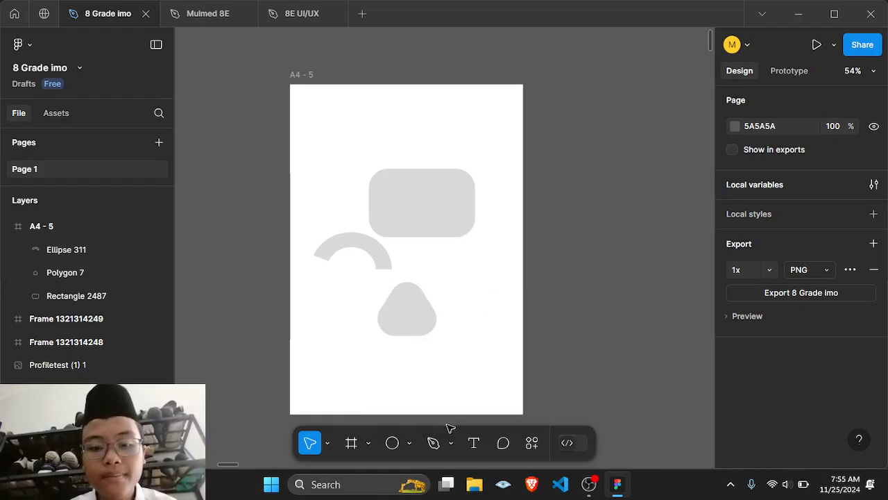
Step: Draw a closed four-sided shape with the Pen tool to the left of the A4 frame
click(452, 442)
click(470, 361)
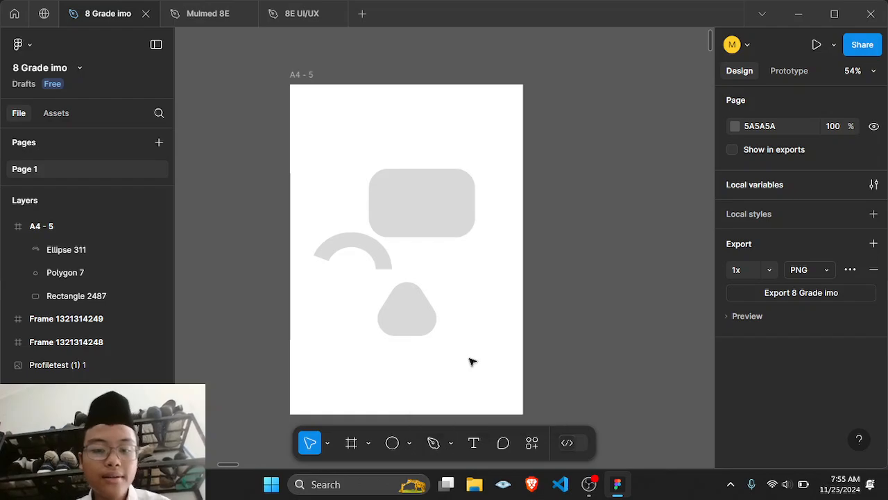
click(435, 442)
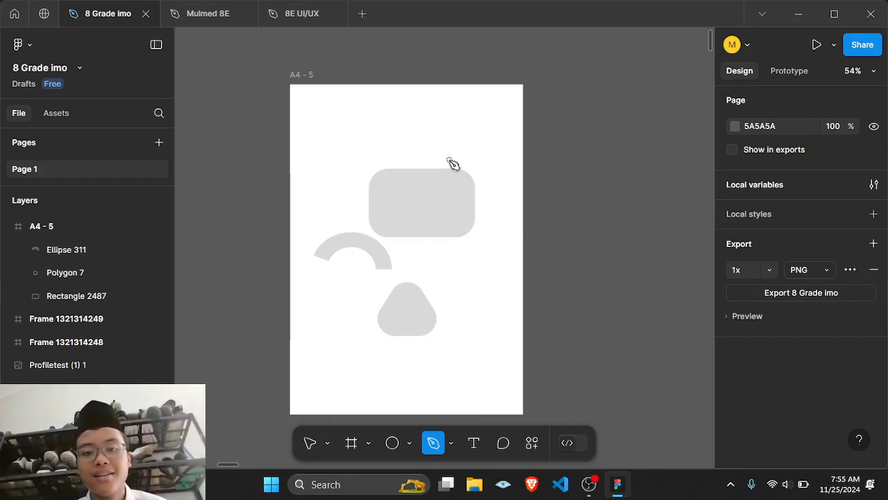
scroll(448, 160, right, 5)
scroll(448, 160, left, 7)
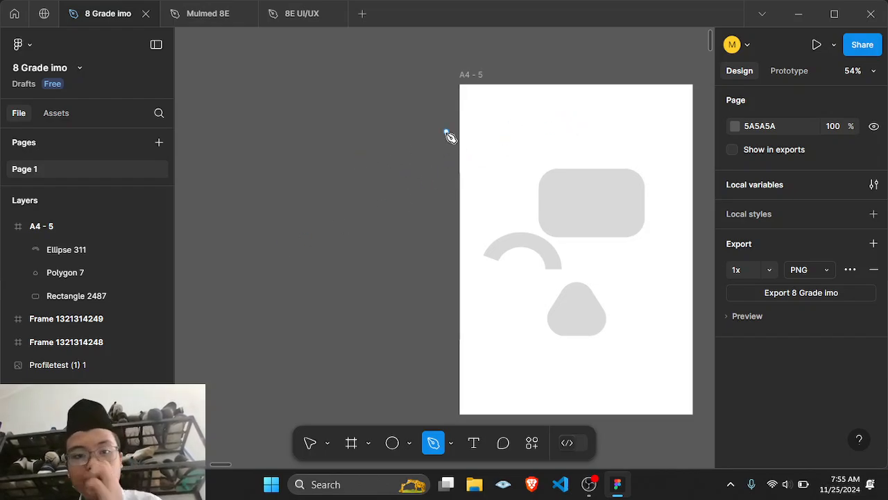
click(340, 133)
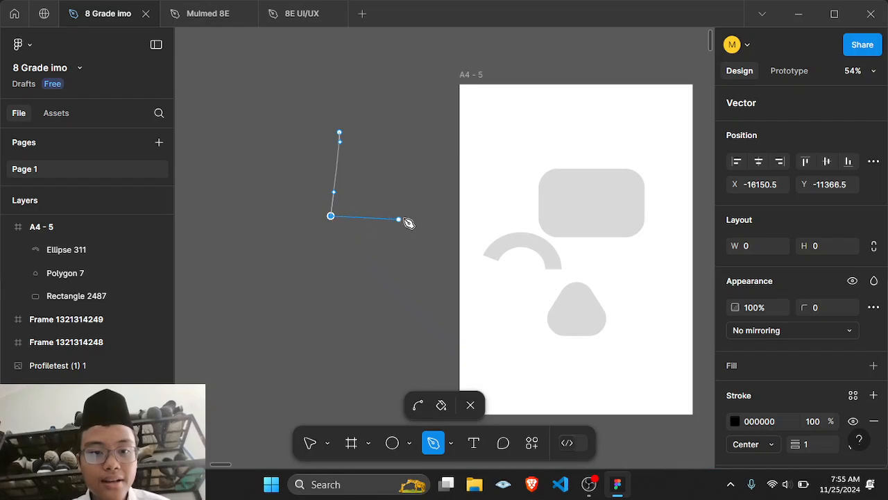
click(424, 208)
click(417, 111)
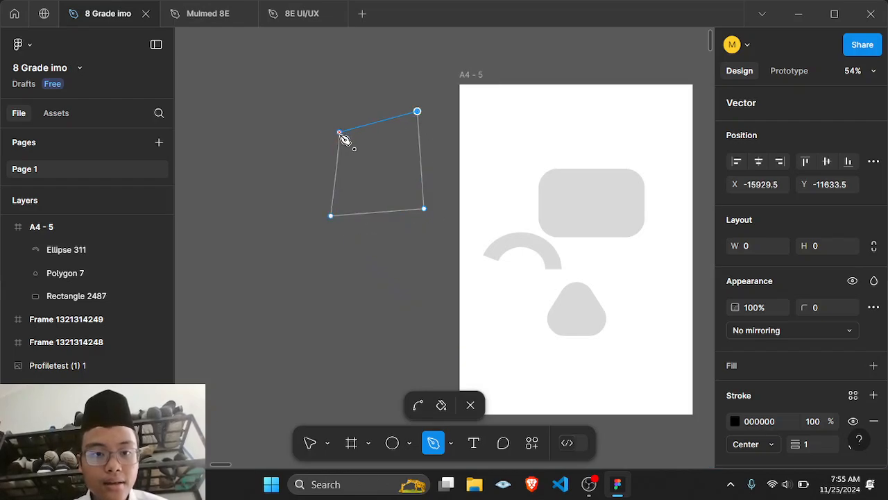
click(338, 133)
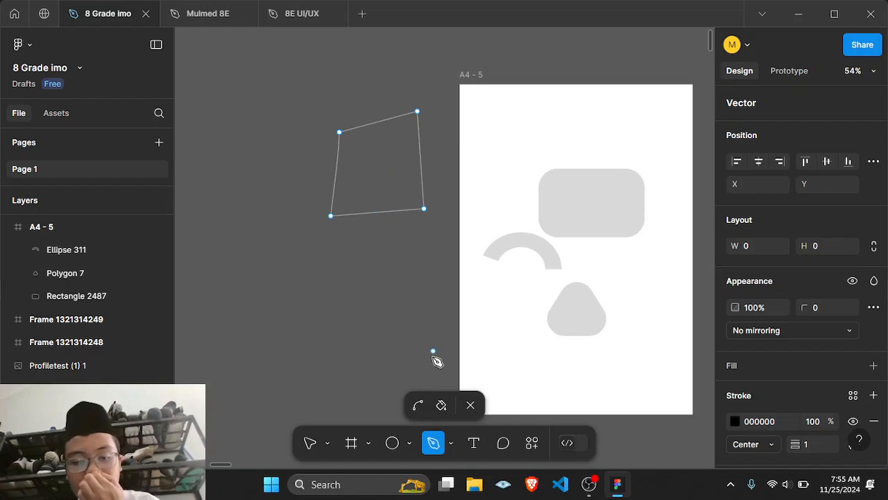
Step: Fill the pen-drawn shape using the paint bucket and exit path editing
click(441, 405)
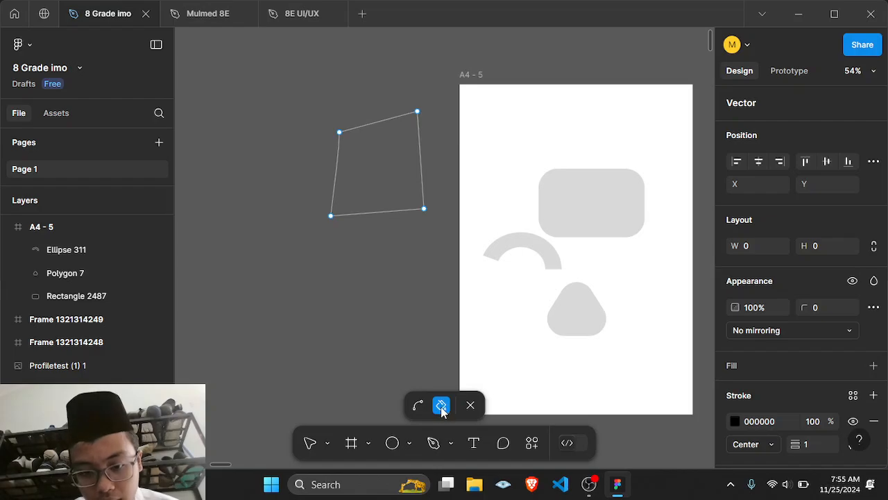
click(386, 193)
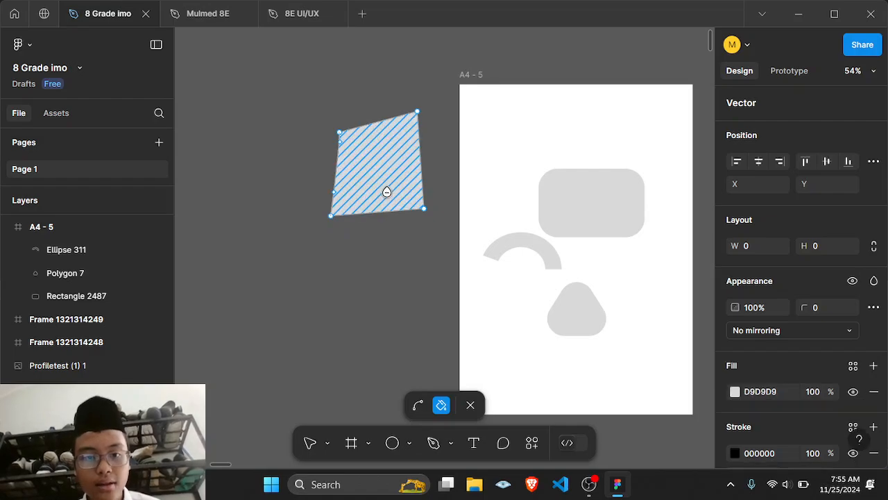
click(470, 405)
click(370, 301)
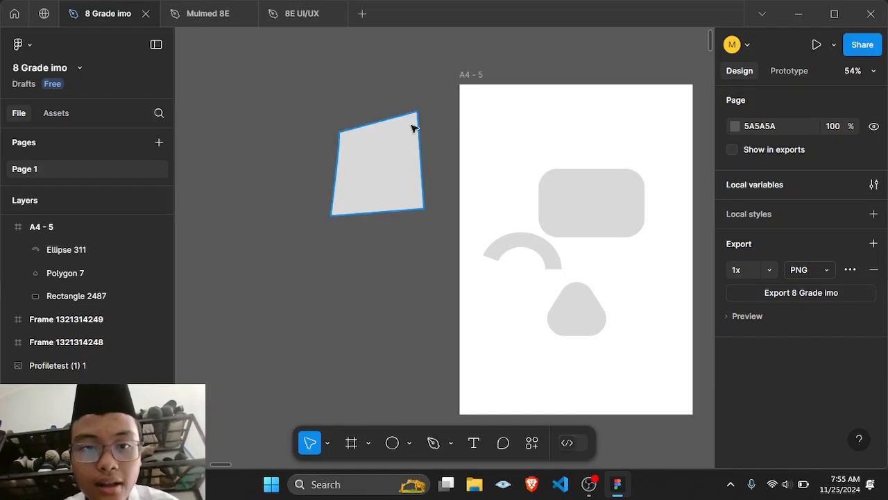
click(420, 171)
right_click(419, 176)
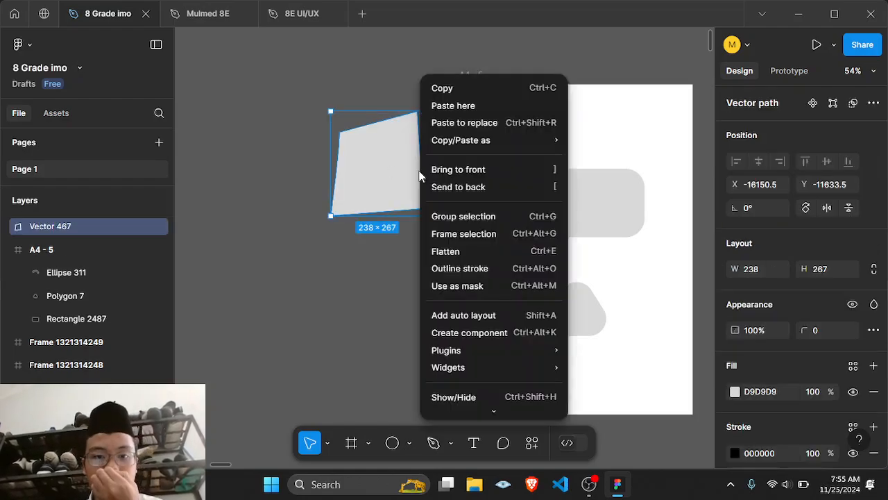
click(399, 97)
scroll(398, 95, right, 5)
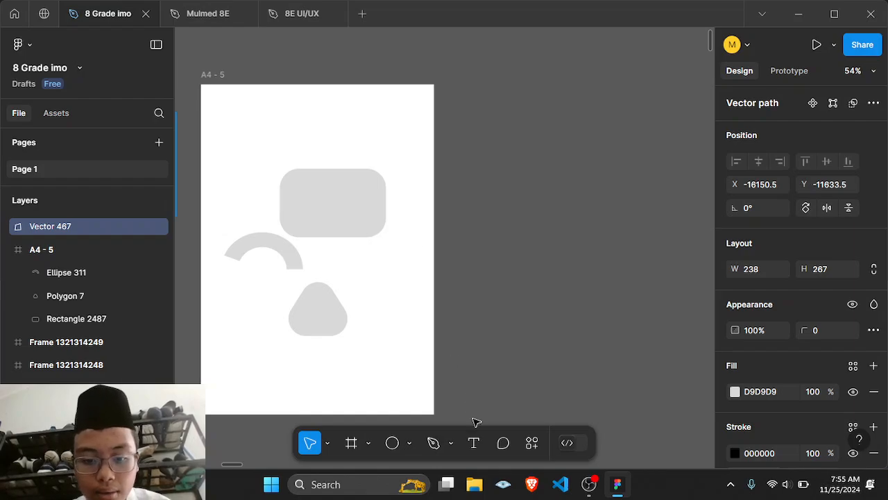
Step: Add the text "DEMO VIDEO" near the top of the A4 frame
click(472, 444)
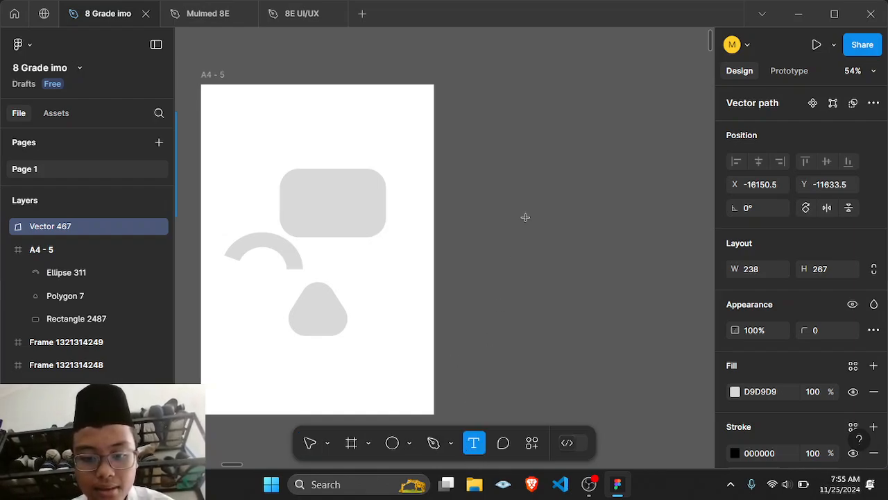
scroll(466, 263, left, 3)
scroll(468, 261, right, 2)
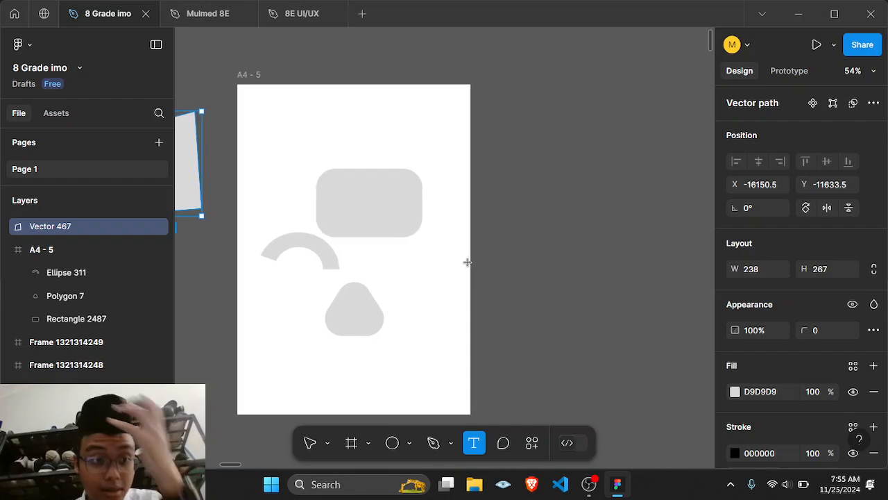
scroll(467, 262, left, 2)
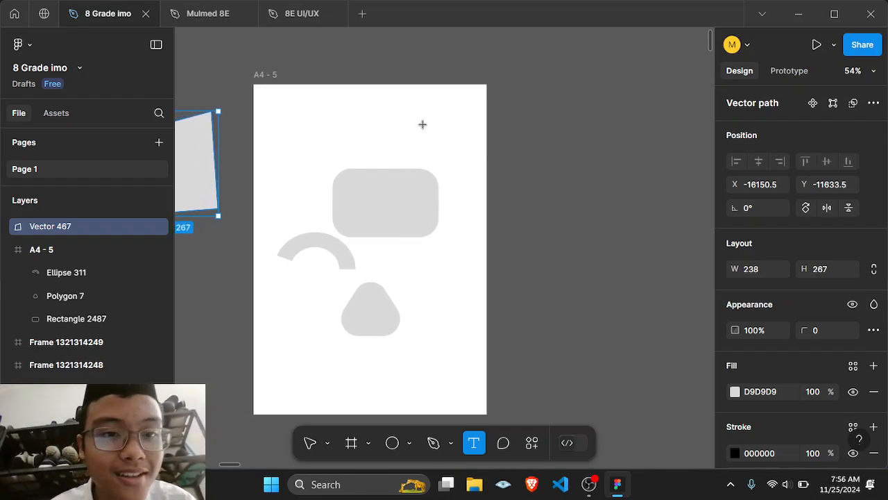
click(317, 115)
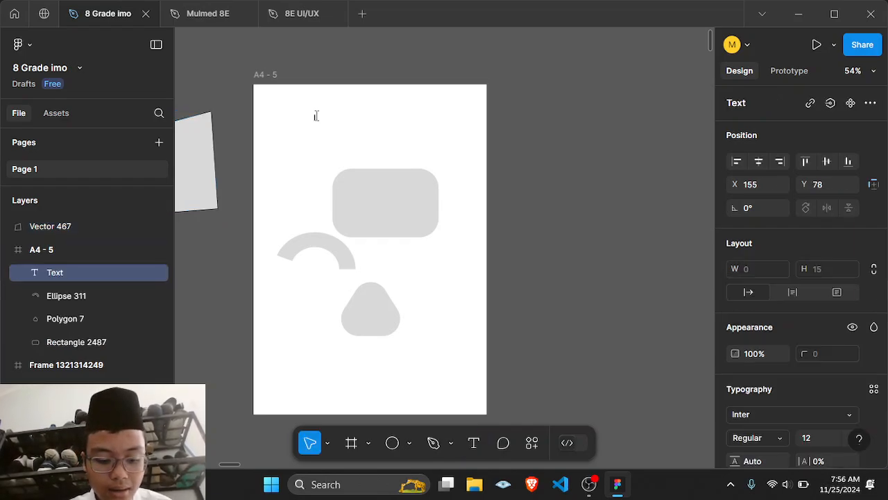
text(DEMO VIDEO)
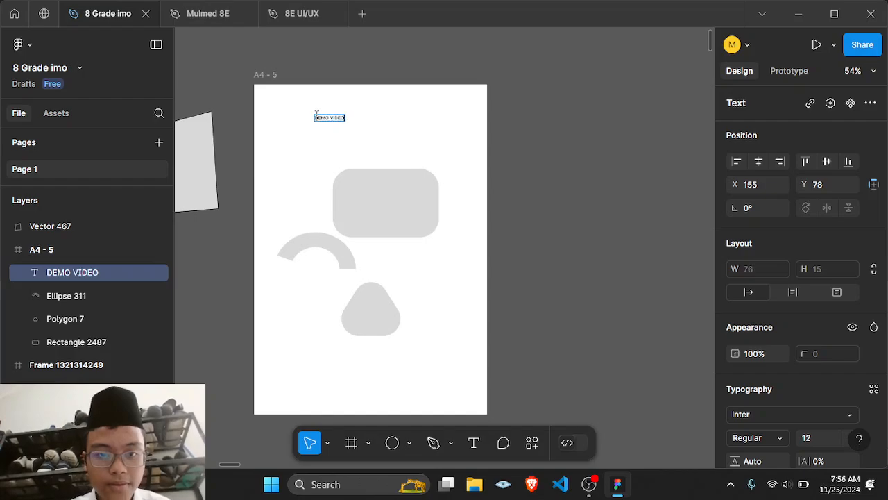
Step: Finish editing the text and enlarge its text box to about 440 × 407
key(Return)
key(Escape)
key(Escape)
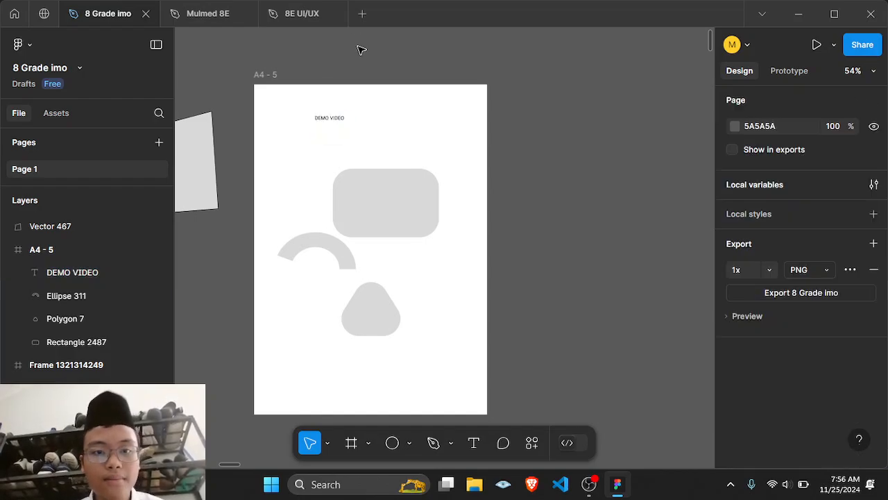
click(335, 126)
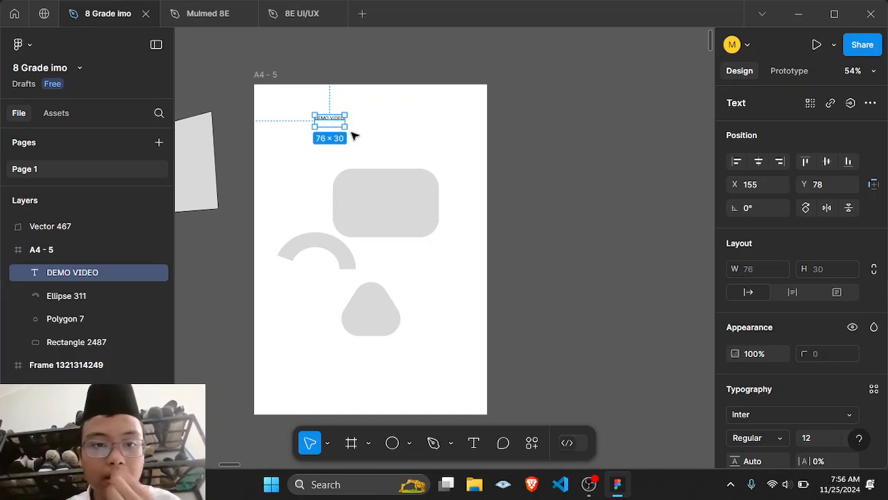
drag(344, 126, 486, 275)
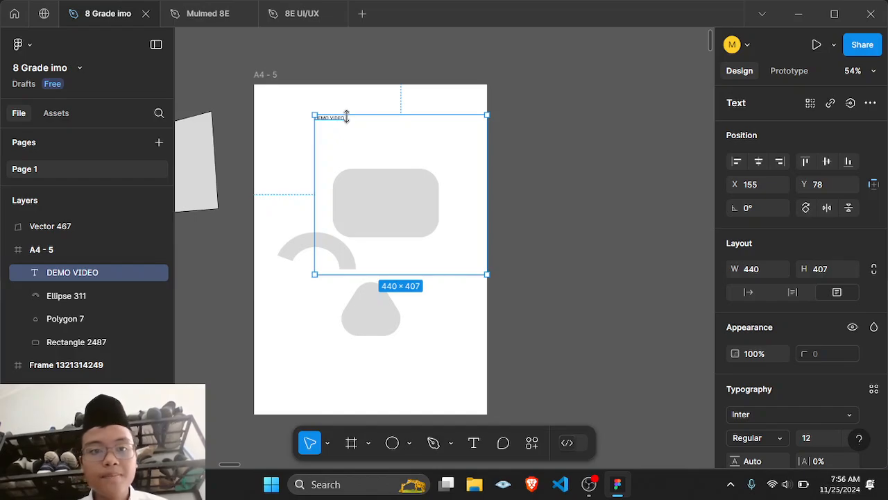
Step: Set the DEMO VIDEO text's font size to 30
scroll(852, 270, down, 3)
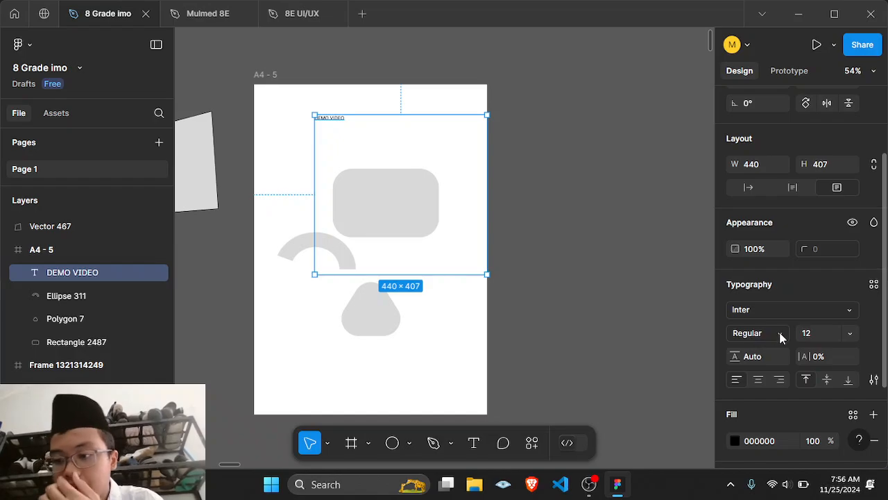
click(828, 334)
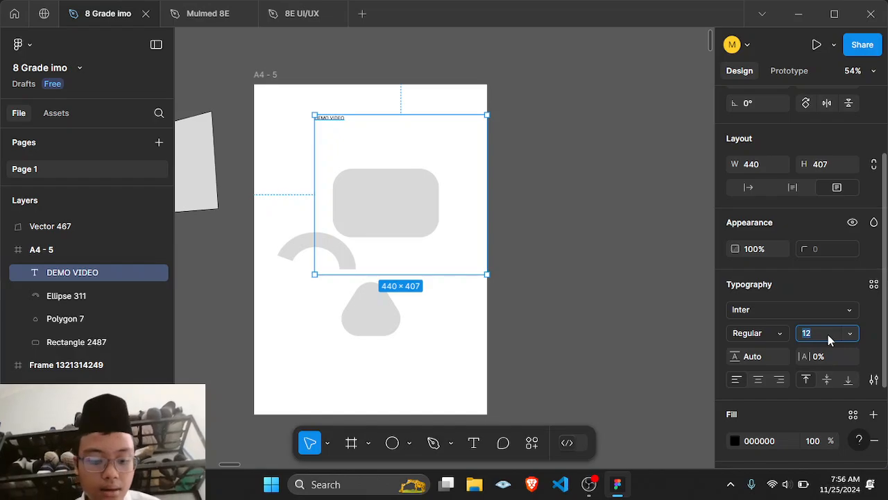
text(30)
key(Return)
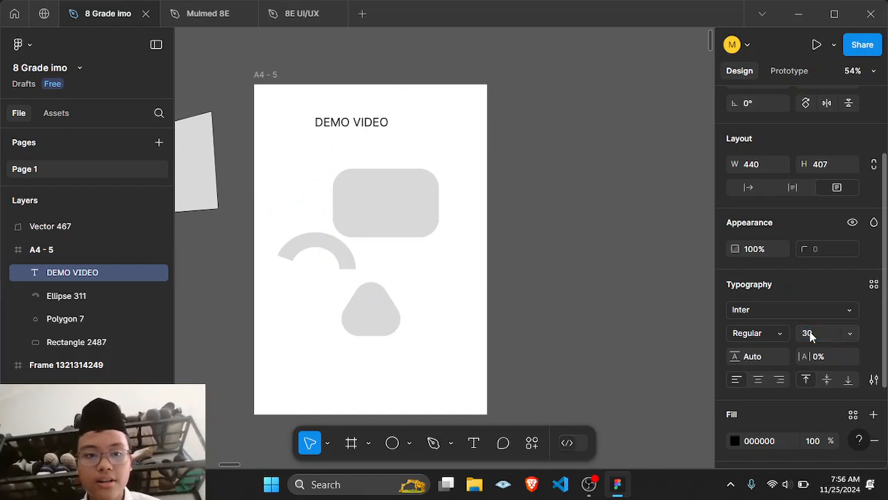
Step: Move the text box slightly right and down to about X 207, Y 111
click(463, 166)
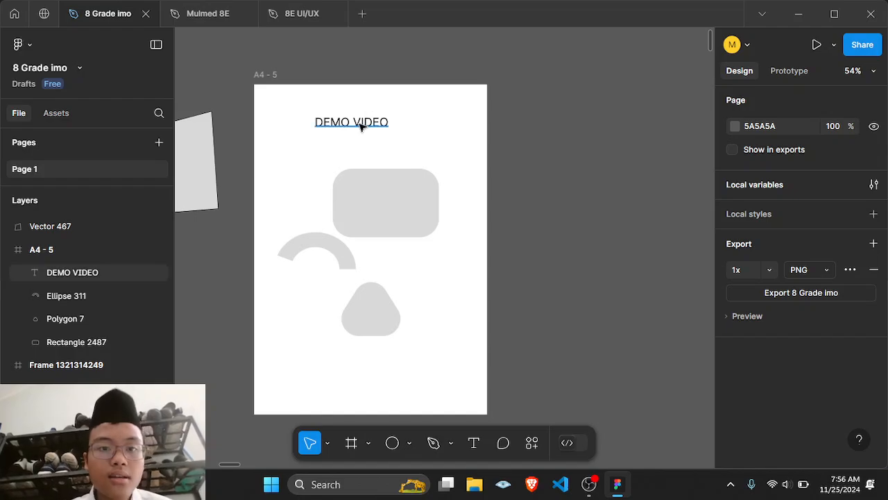
drag(358, 123, 379, 130)
drag(478, 130, 485, 136)
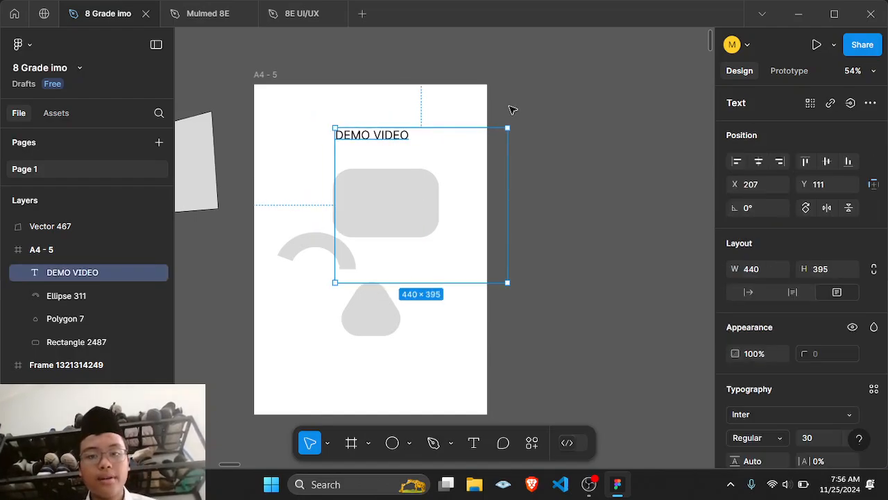
click(511, 111)
Step: Change the text's font to Irish Grover
scroll(510, 186, up, 3)
scroll(510, 185, down, 2)
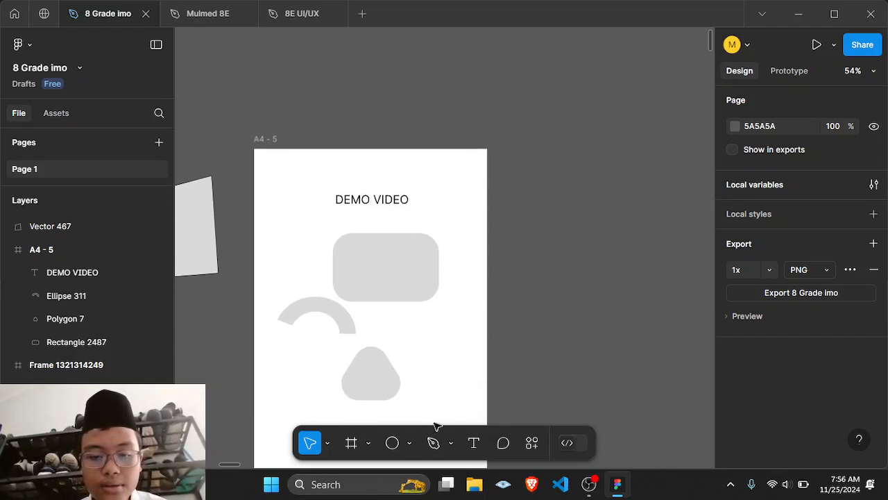
scroll(492, 266, left, 3)
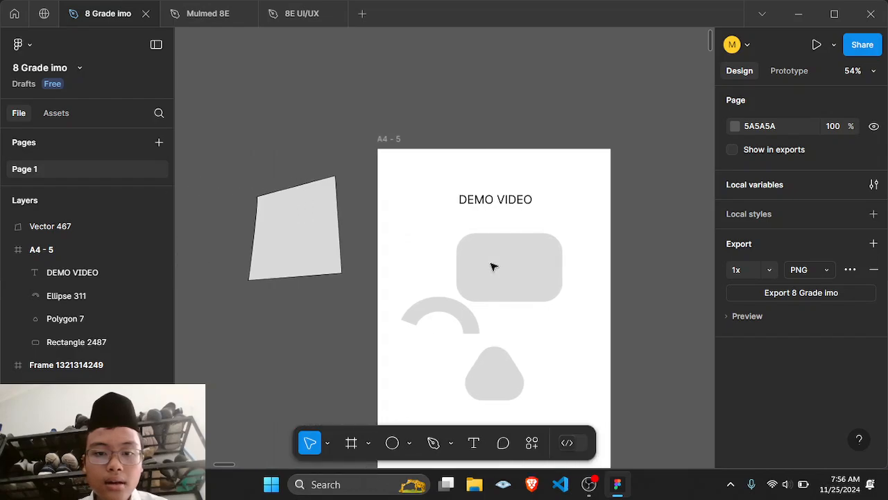
click(493, 209)
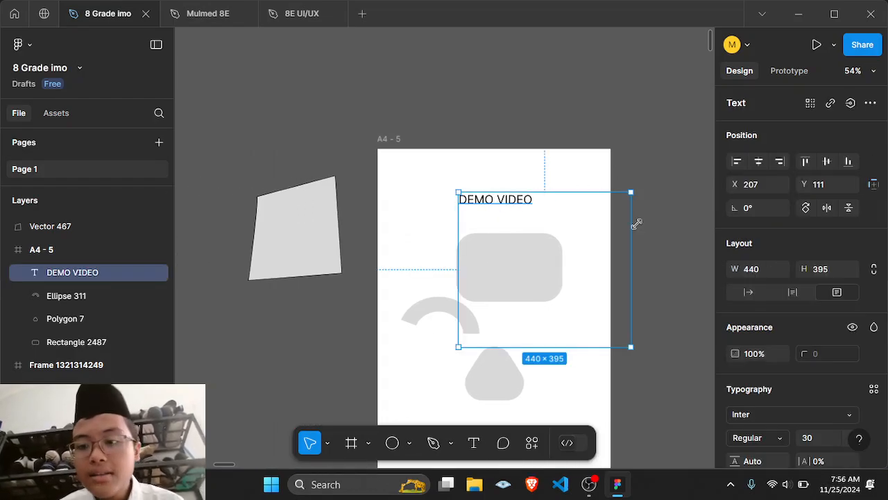
scroll(756, 270, down, 2)
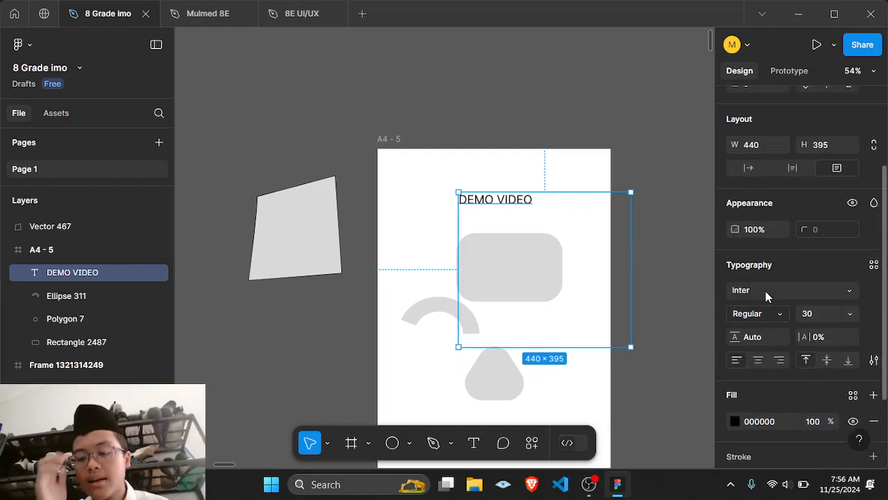
click(766, 291)
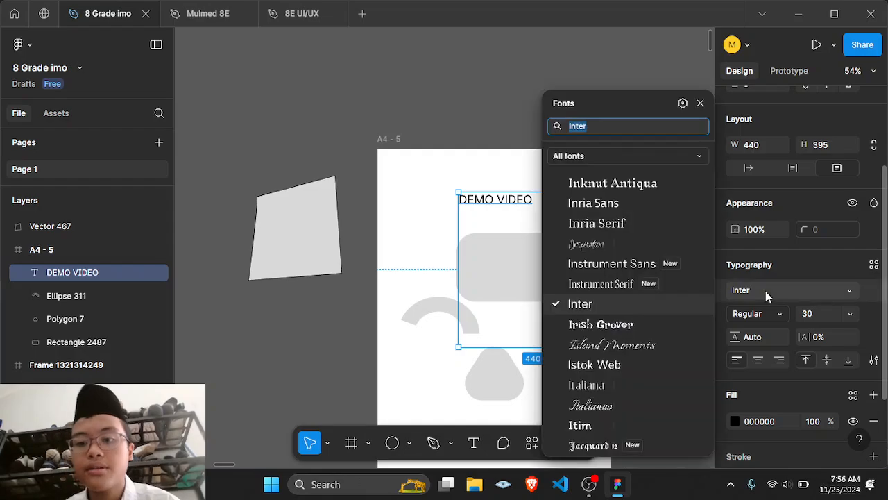
scroll(634, 304, down, 1)
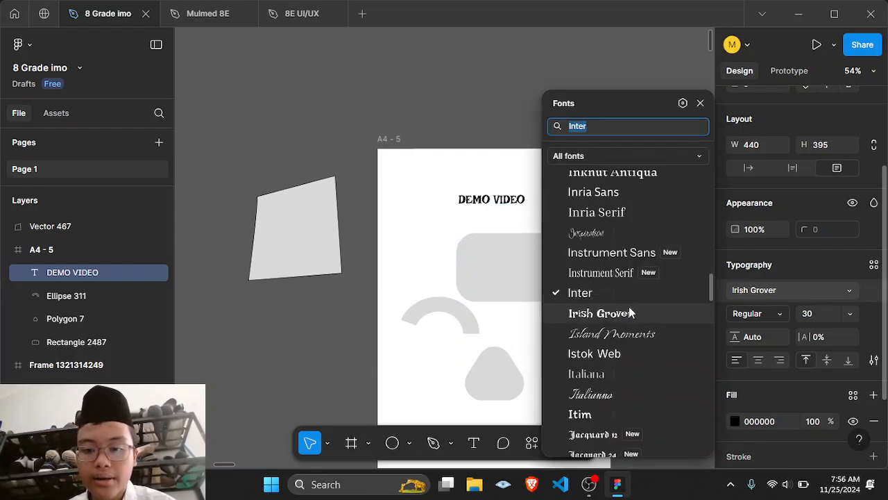
click(629, 313)
Step: Rotate the text box slightly, to about -5.62°
drag(633, 189, 658, 197)
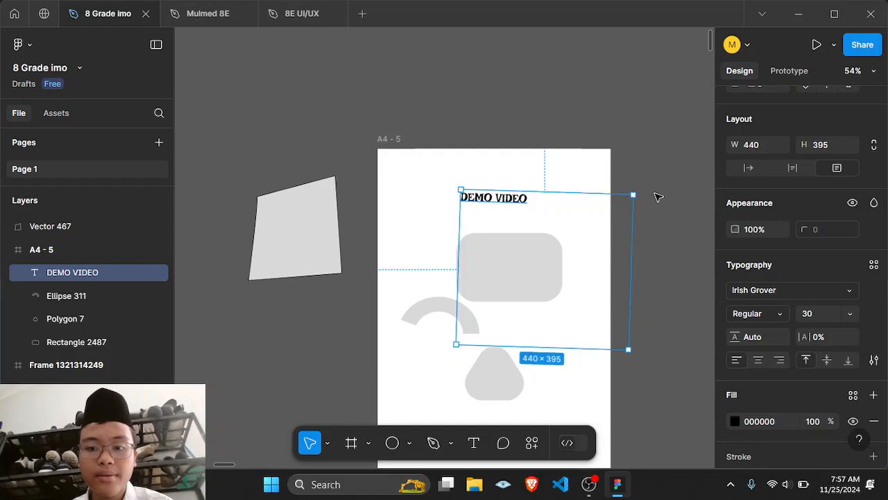
click(657, 195)
click(492, 190)
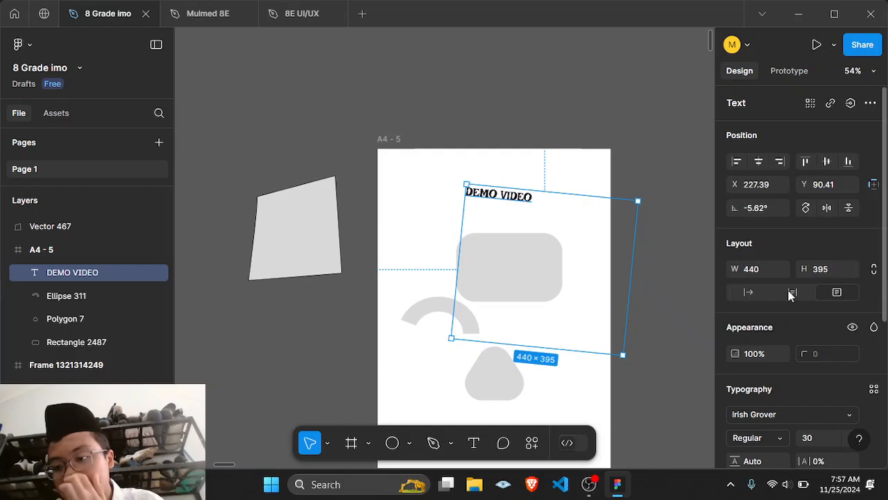
Step: Set the text's font size to 100
scroll(787, 287, down, 4)
click(815, 221)
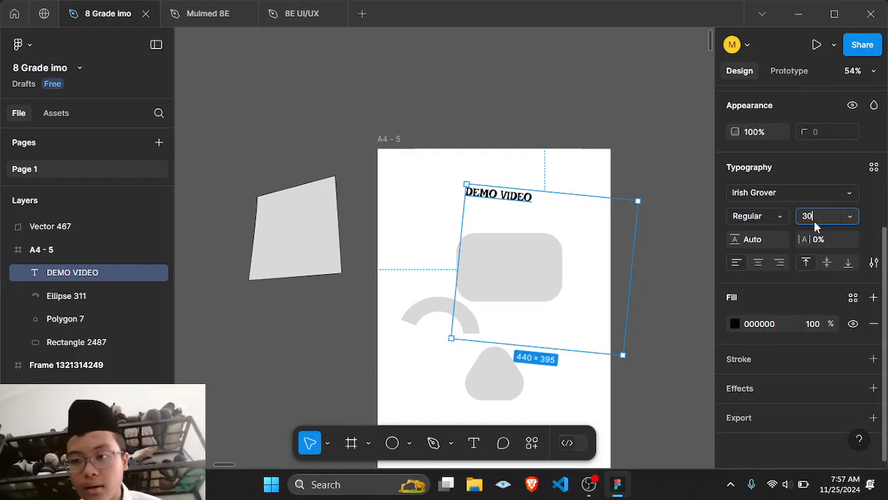
text(100)
key(Return)
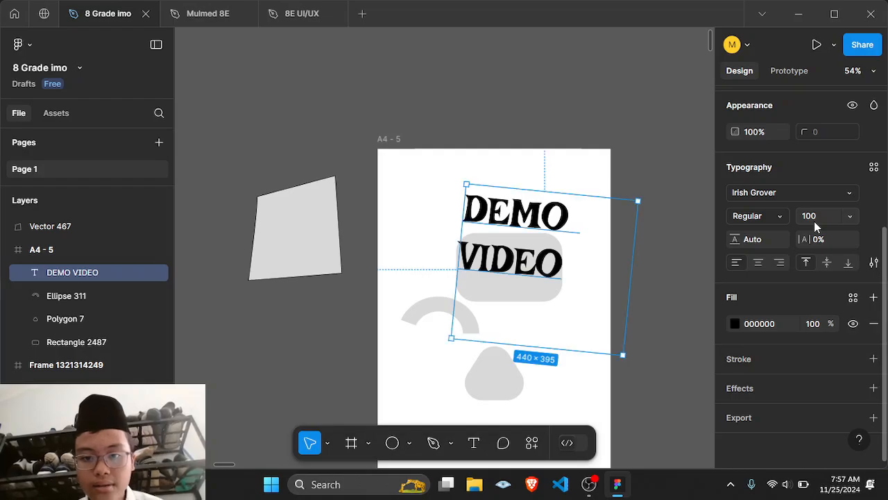
click(661, 161)
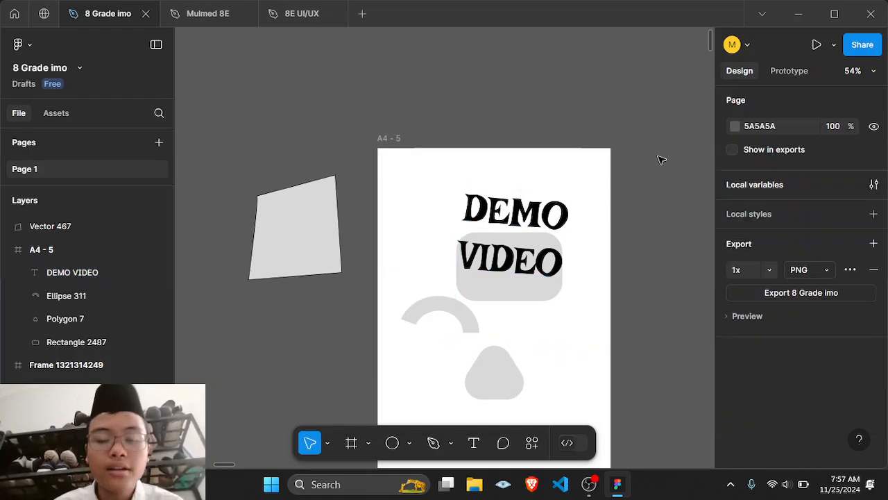
scroll(660, 157, down, 3)
click(516, 158)
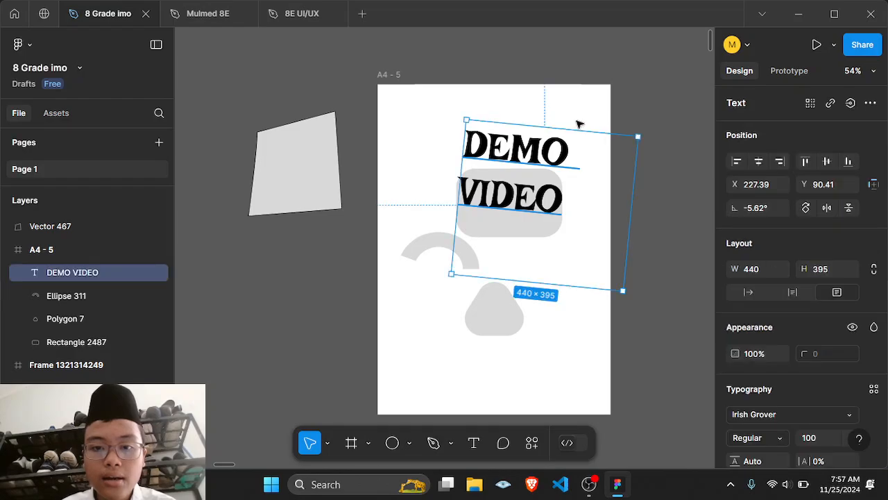
click(617, 104)
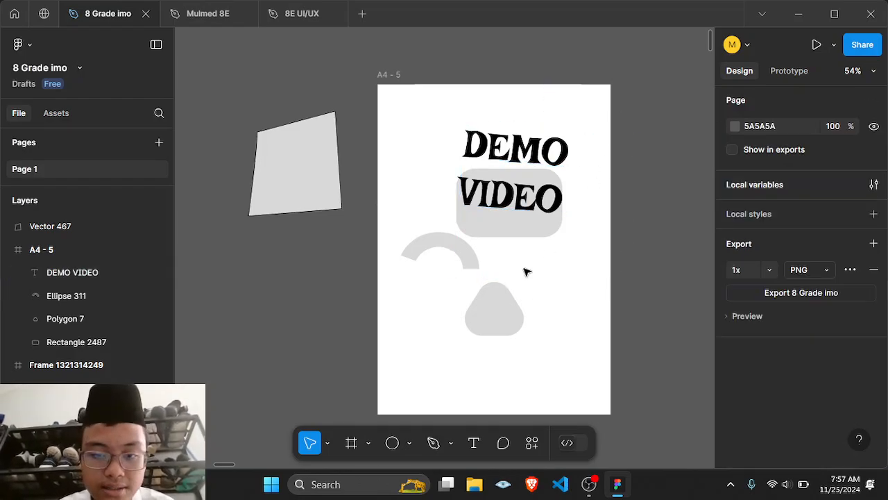
click(512, 161)
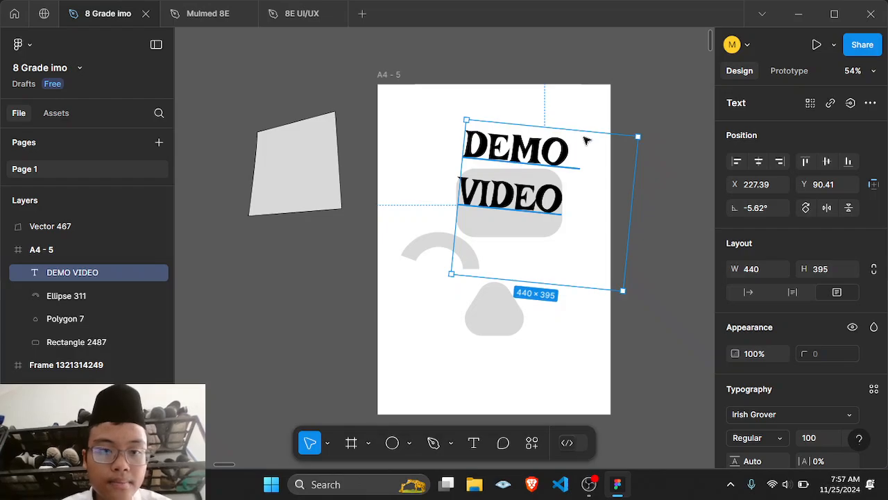
click(679, 152)
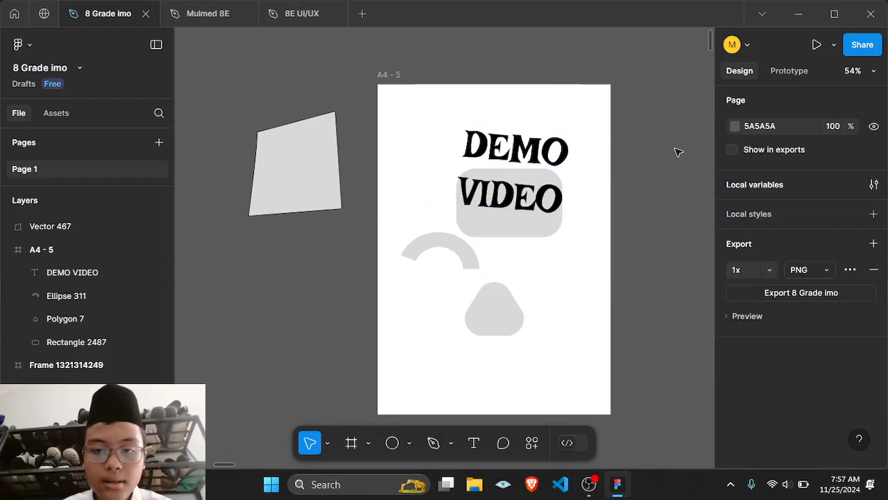
click(527, 224)
click(348, 251)
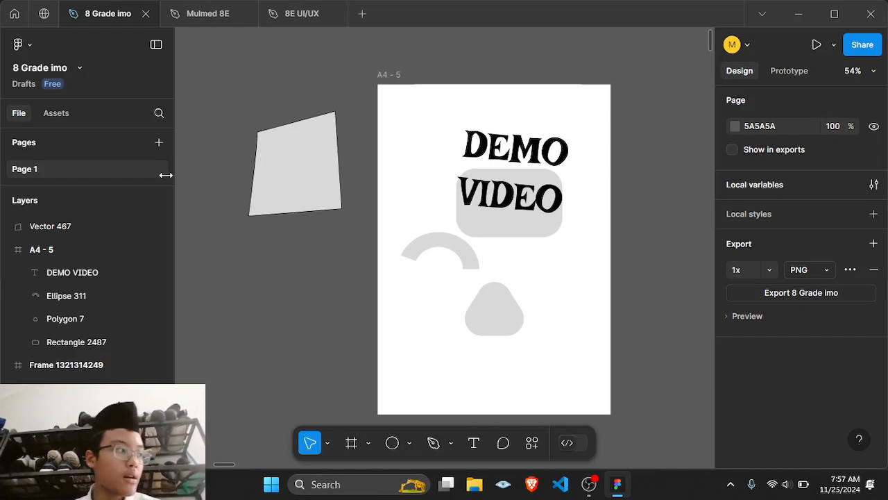
Step: Move the DEMO VIDEO layer to the bottom of the A4 frame's layers, behind the shapes
click(31, 251)
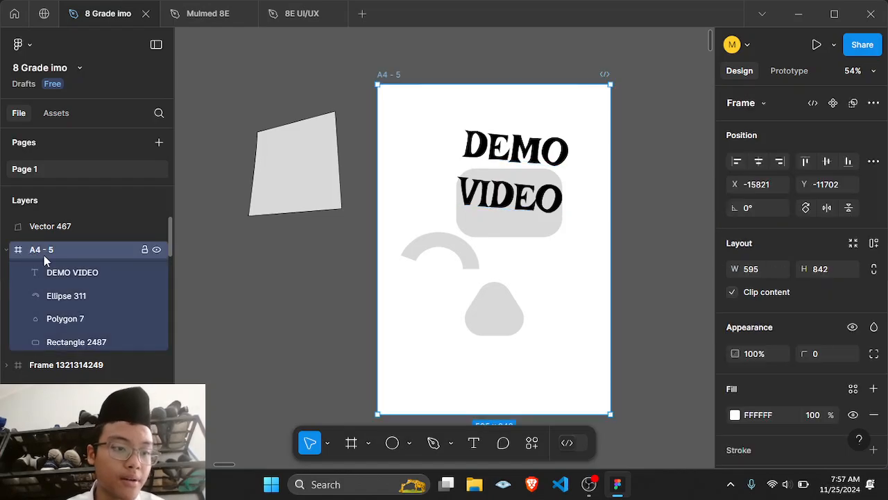
click(75, 277)
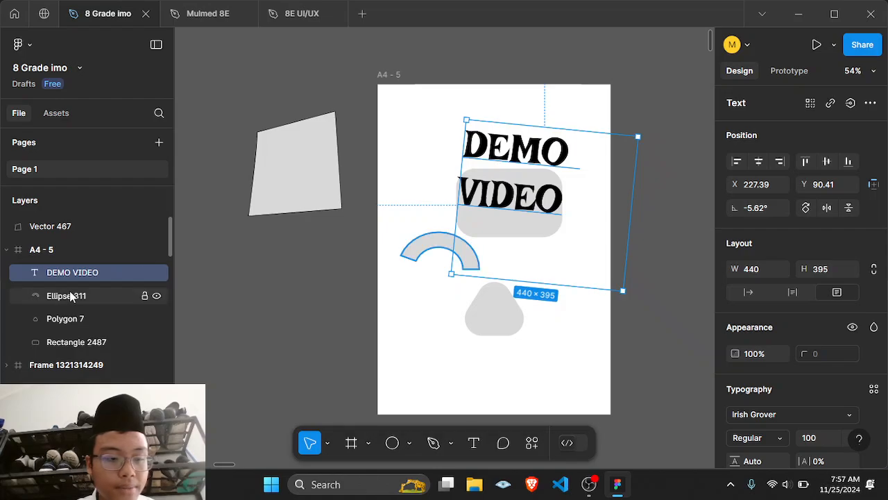
drag(90, 274, 93, 310)
click(236, 261)
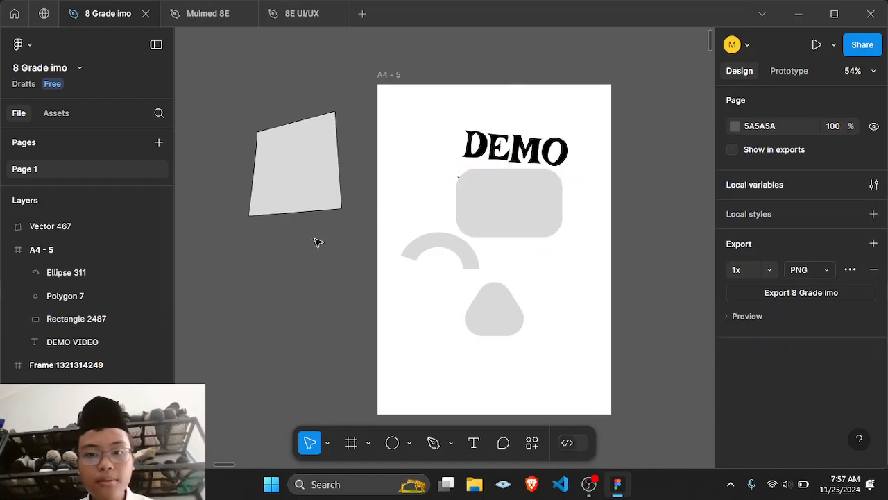
Step: Reposition the text to the top right, the arch to the lower left and the rounded triangle to the lower right
drag(559, 142, 585, 116)
click(620, 61)
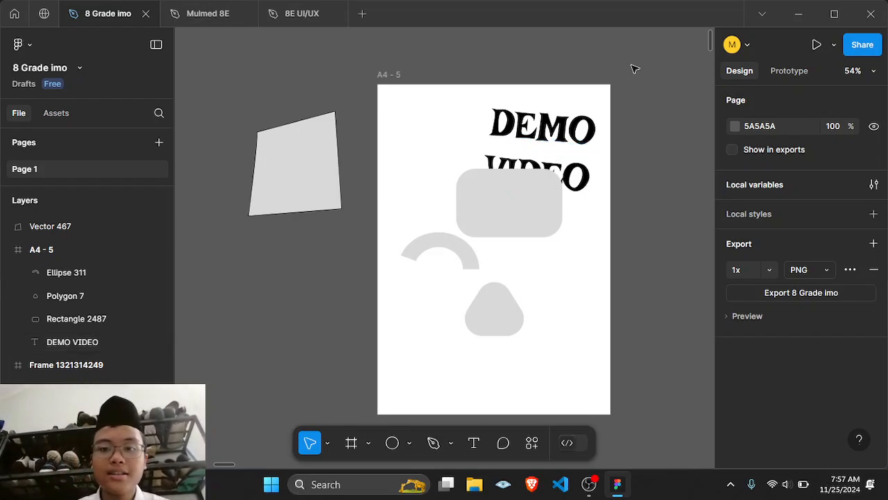
drag(464, 251, 562, 369)
click(489, 328)
click(651, 268)
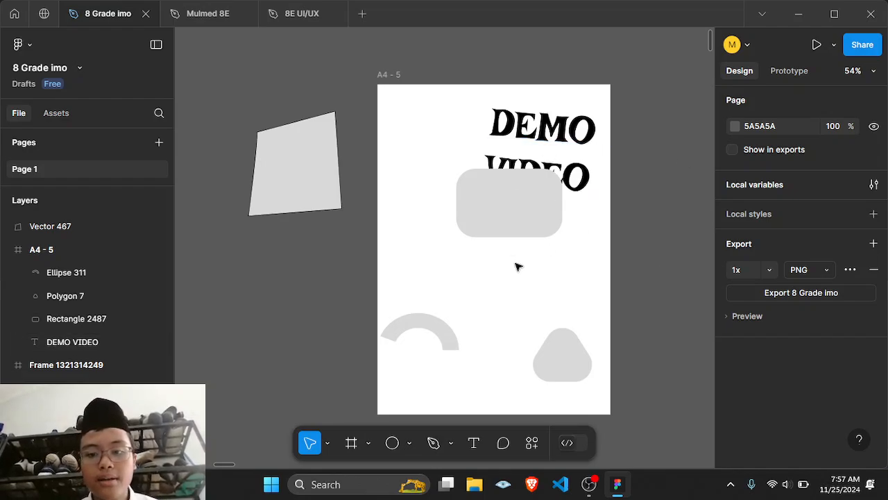
Step: Draw a section about 3132 × 1405 enclosing the A4 frame and the pen-drawn shape
click(351, 442)
scroll(777, 269, down, 1)
scroll(779, 270, up, 1)
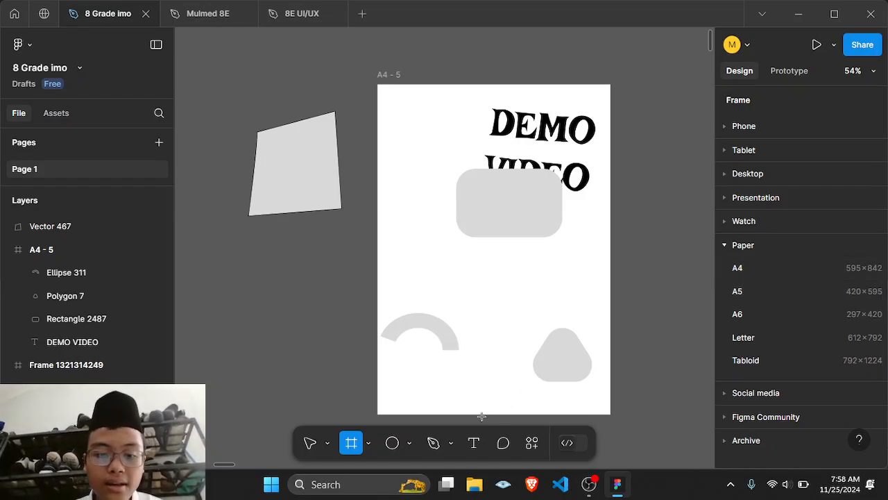
click(368, 442)
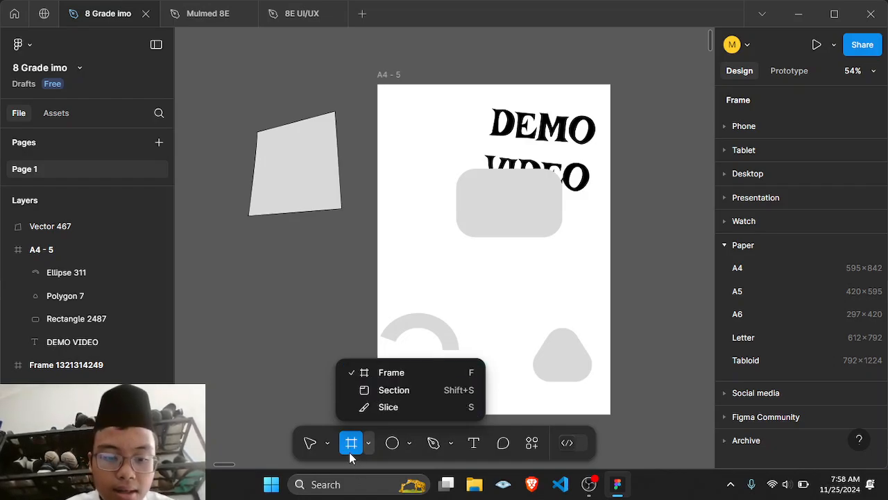
click(371, 396)
scroll(384, 284, down, 5)
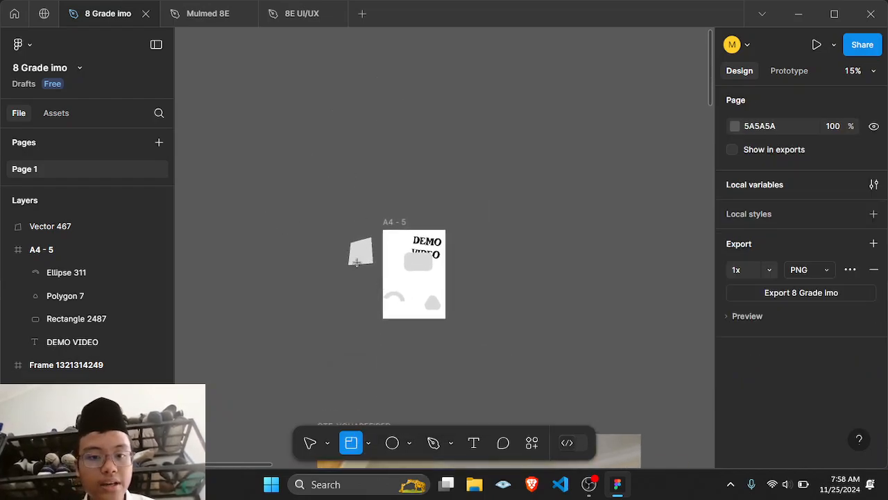
mouse_move(287, 202)
mouse_down()
mouse_move(581, 321)
mouse_move(601, 351)
mouse_move(617, 350)
mouse_up()
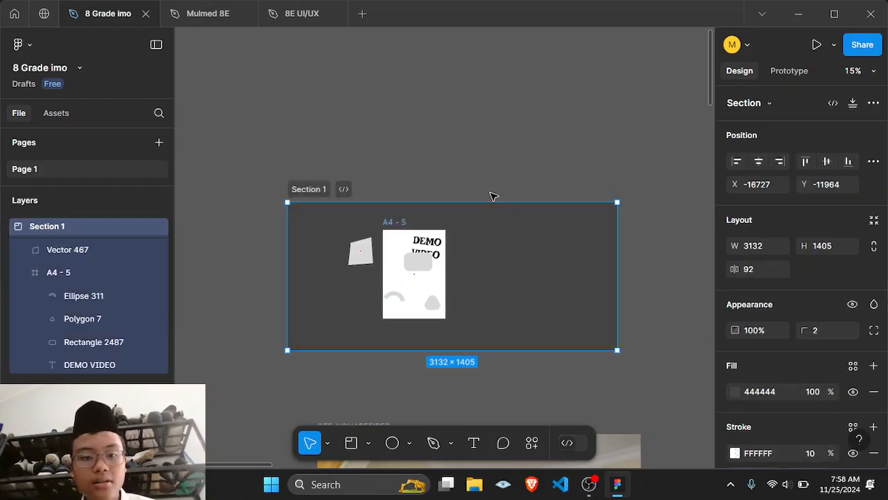
Step: Rename the section to Firefly
click(470, 160)
double_click(313, 188)
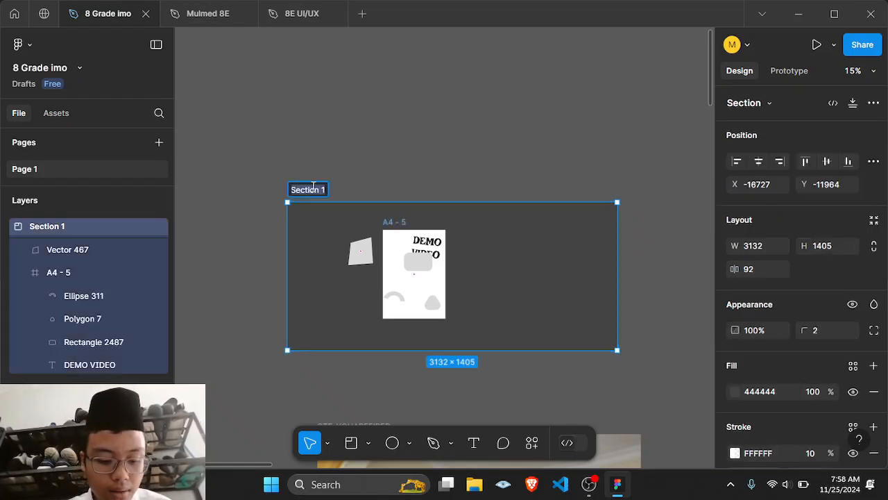
text(Firefly)
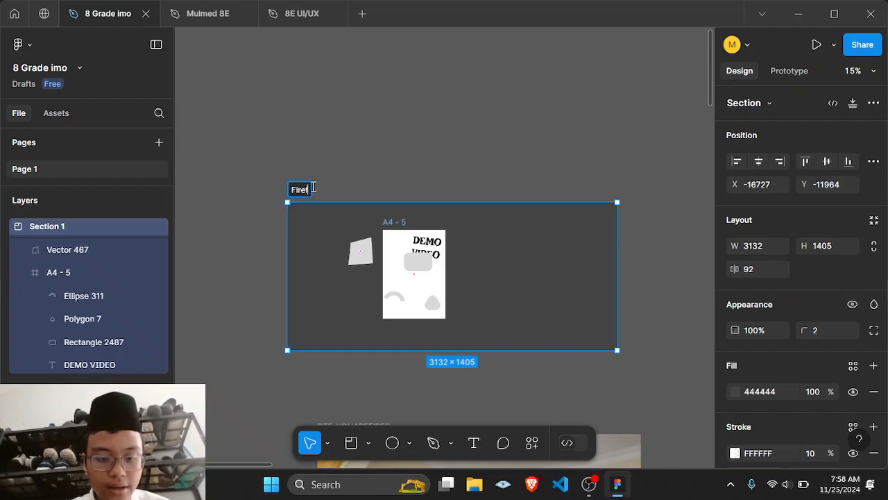
key(Return)
Step: Move the A4 frame to the right side of the Firefly section
click(396, 146)
scroll(397, 146, right, 3)
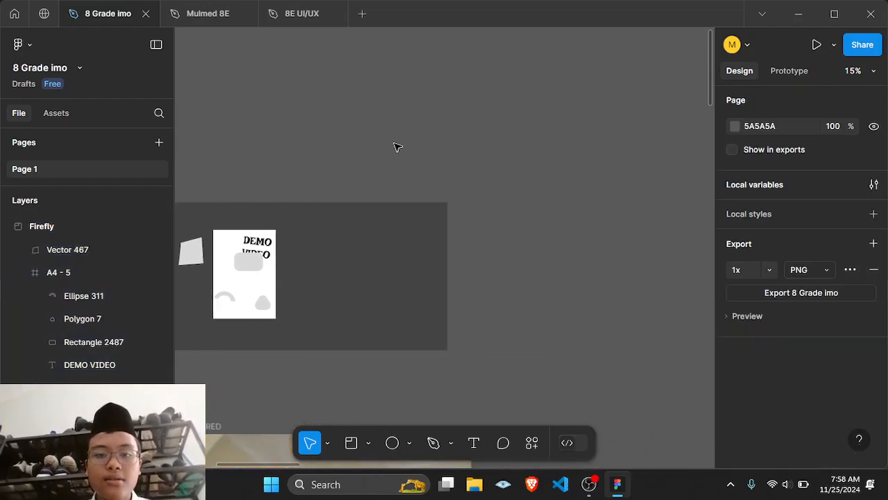
scroll(396, 146, left, 5)
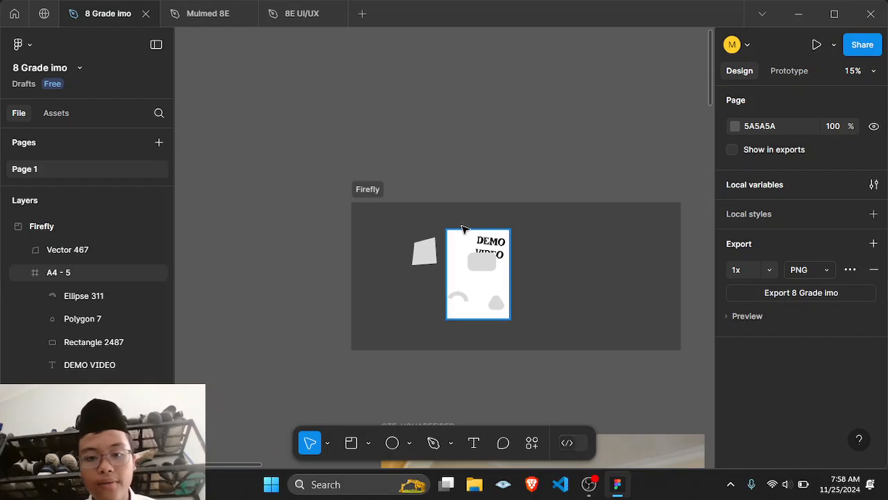
drag(465, 232, 607, 231)
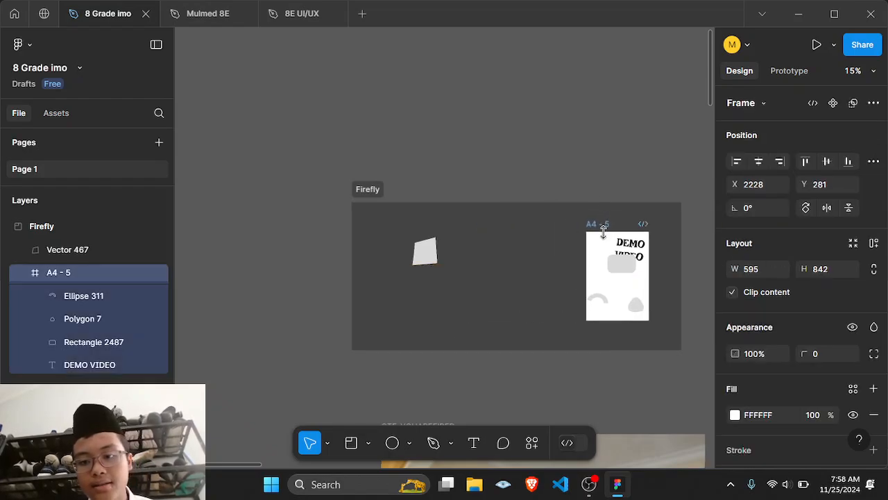
Step: Move the rounded rectangle and the DEMO VIDEO text lower inside the A4 frame
click(610, 183)
scroll(630, 240, up, 5)
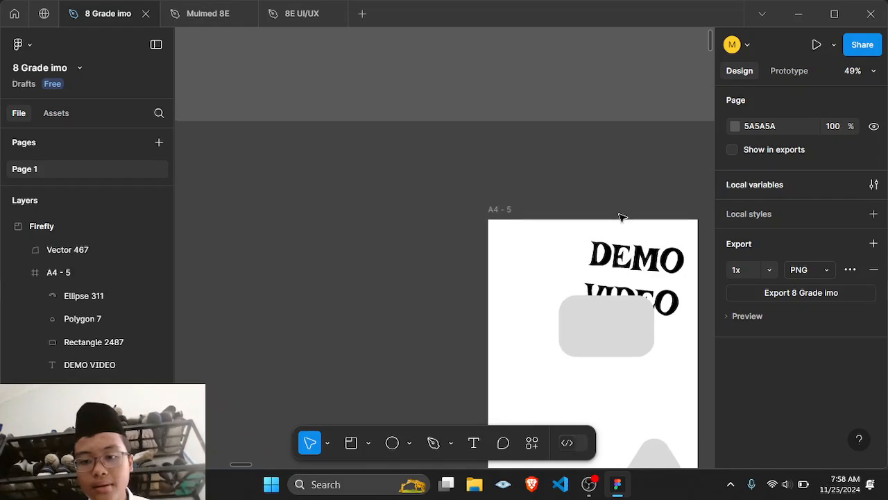
scroll(620, 218, down, 5)
drag(601, 148, 595, 197)
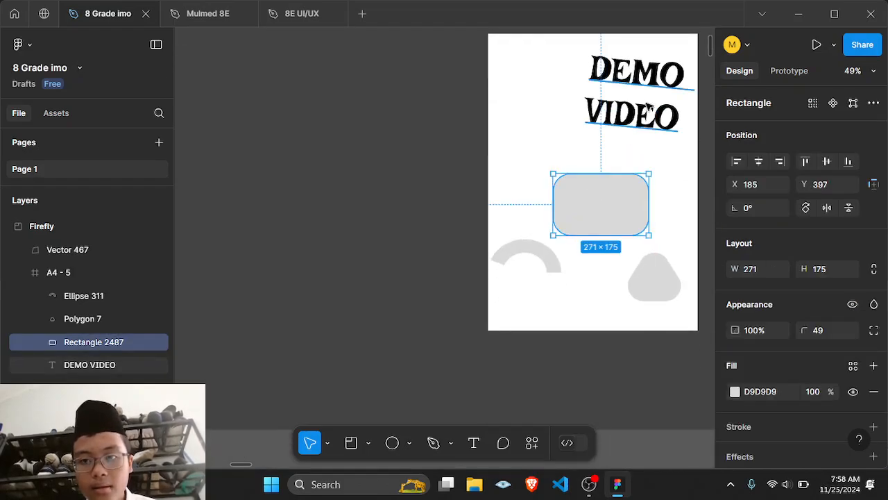
drag(622, 52, 622, 97)
click(623, 97)
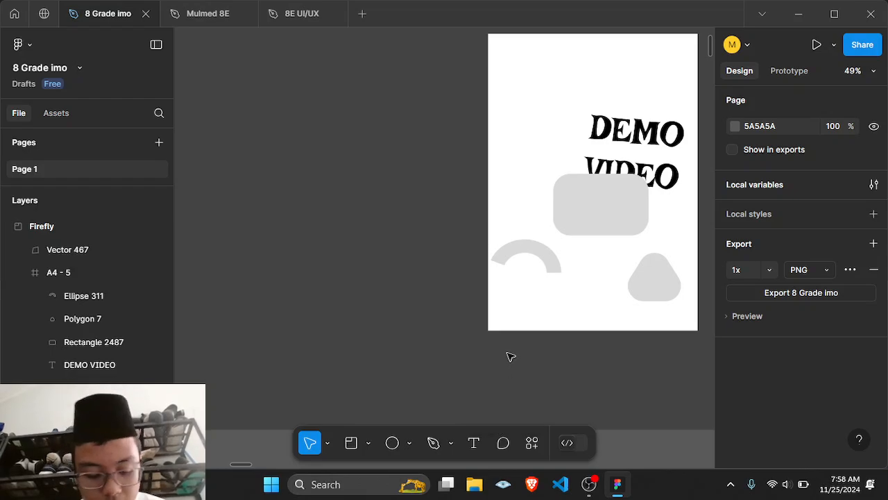
Step: Add a comment reading "YO. this design is bad" above the A4 frame, then return to the Move tool
scroll(510, 349, down, 3)
key(c)
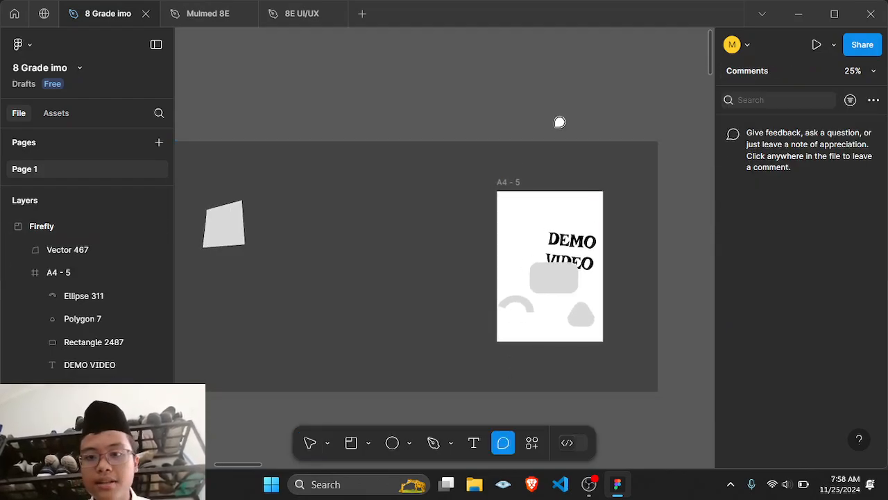
scroll(559, 122, up, 2)
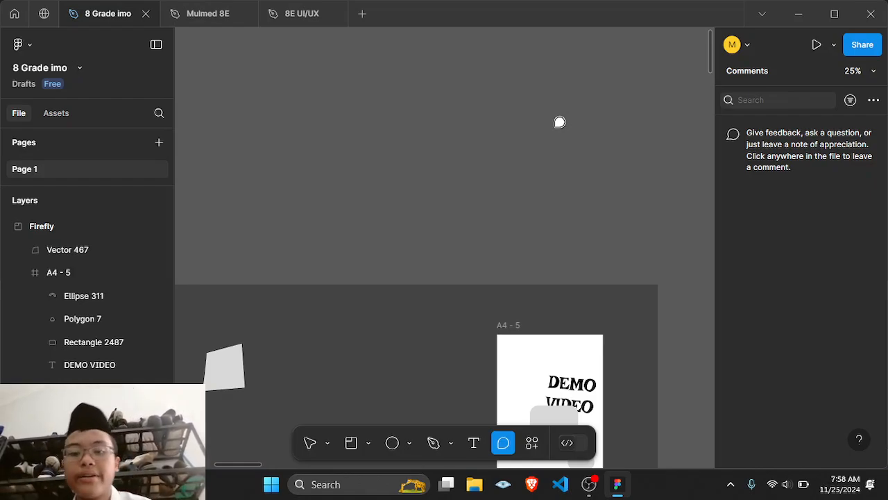
click(526, 148)
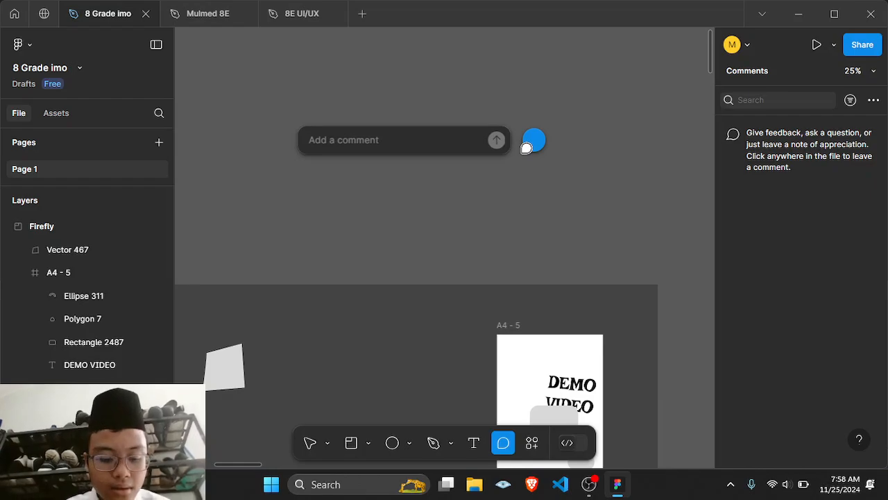
text(YO. this de)
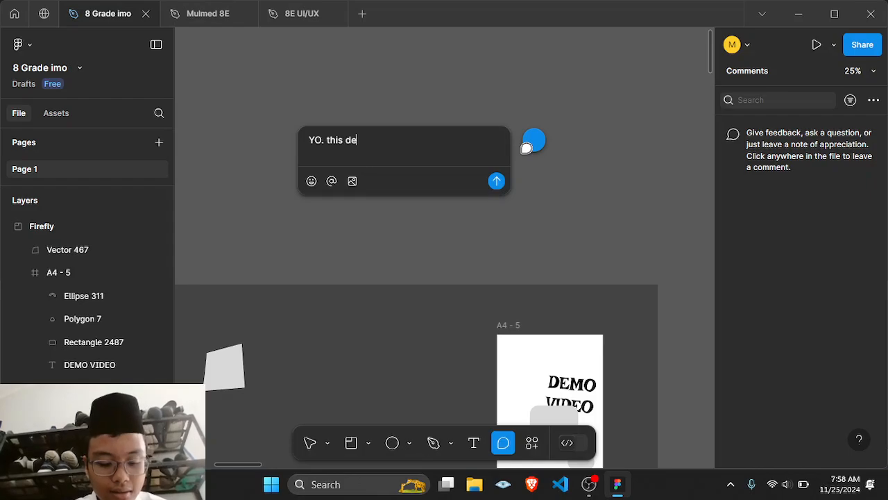
text(sign is bad)
key(Return)
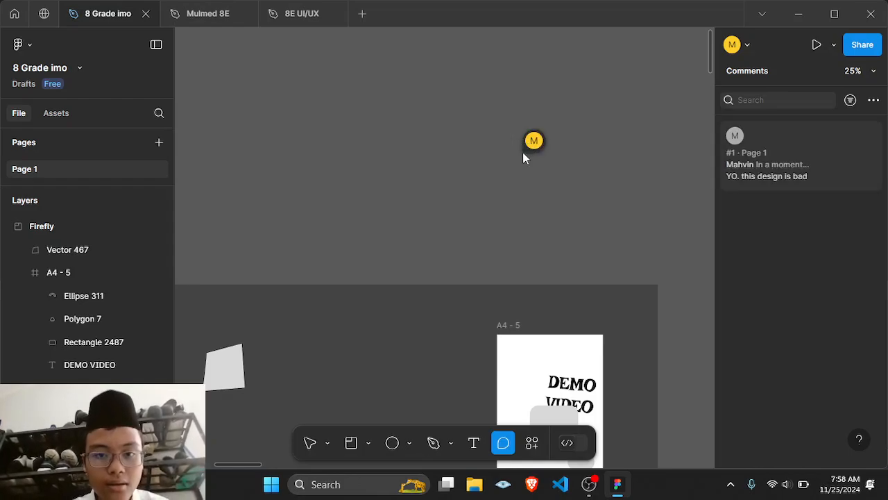
click(310, 442)
mouse_move(543, 142)
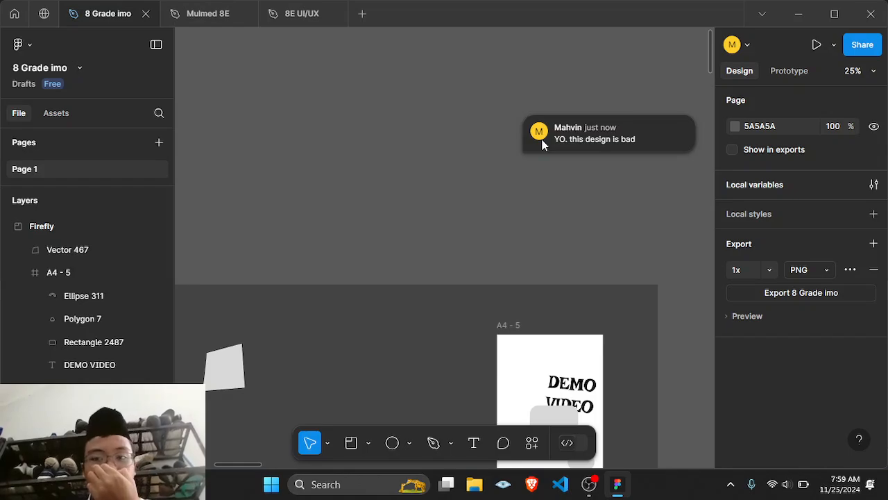
scroll(507, 210, down, 5)
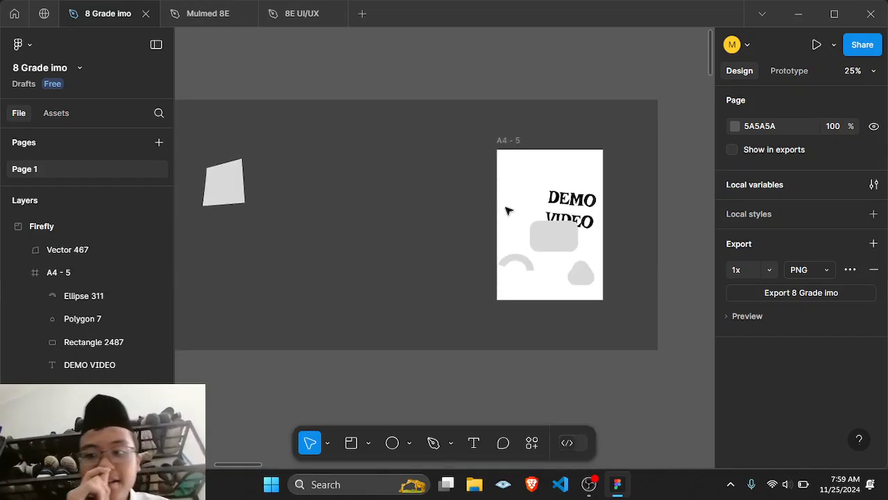